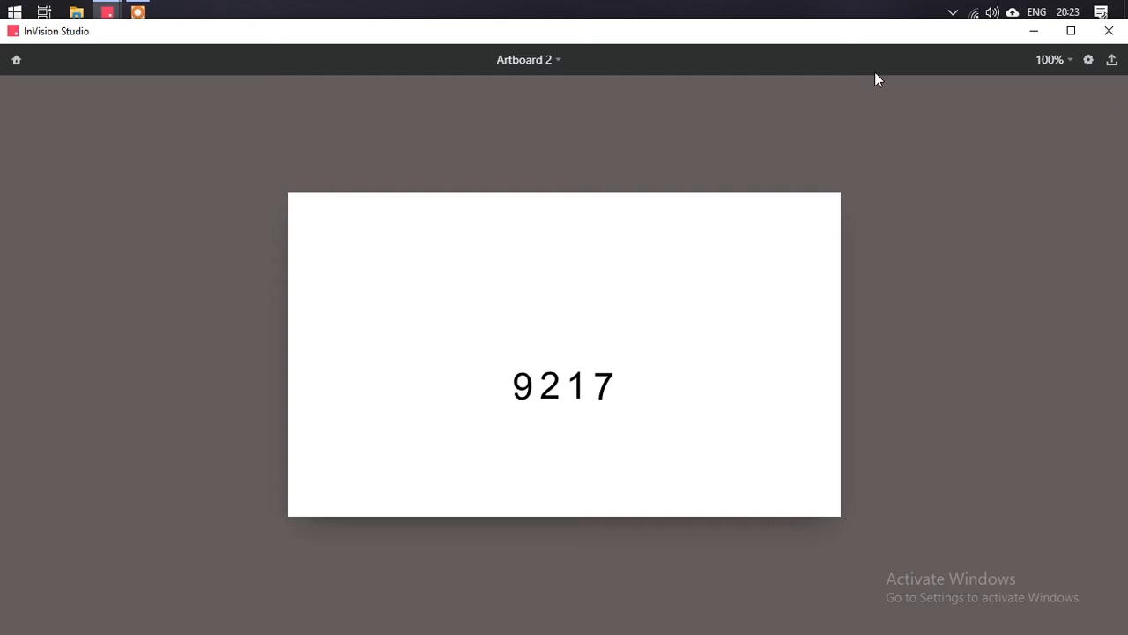
# - Close the preview window and the Number Spin document
pyautogui.click(1108, 31)
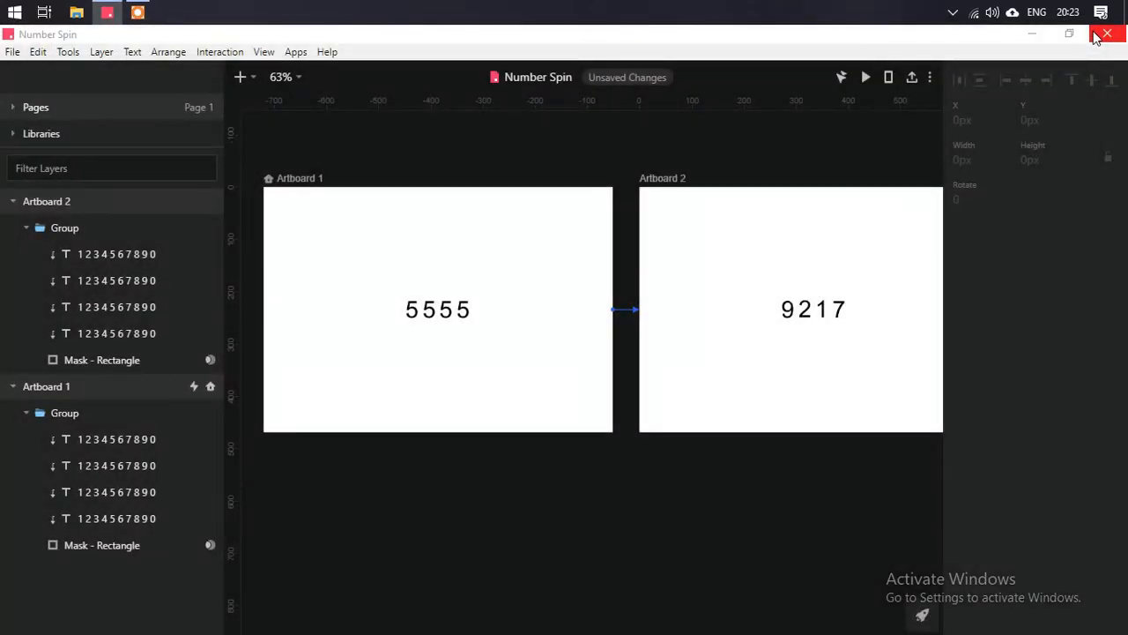
pyautogui.click(1106, 34)
pyautogui.click(626, 357)
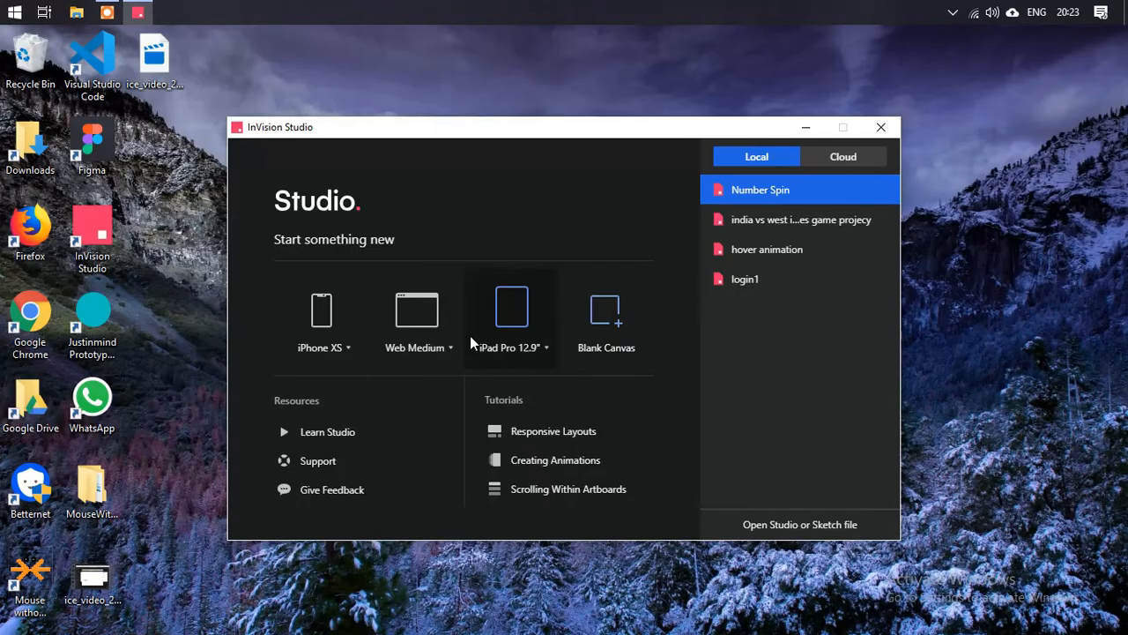
# - Create a new iPhone XS document and maximize its window
pyautogui.click(324, 325)
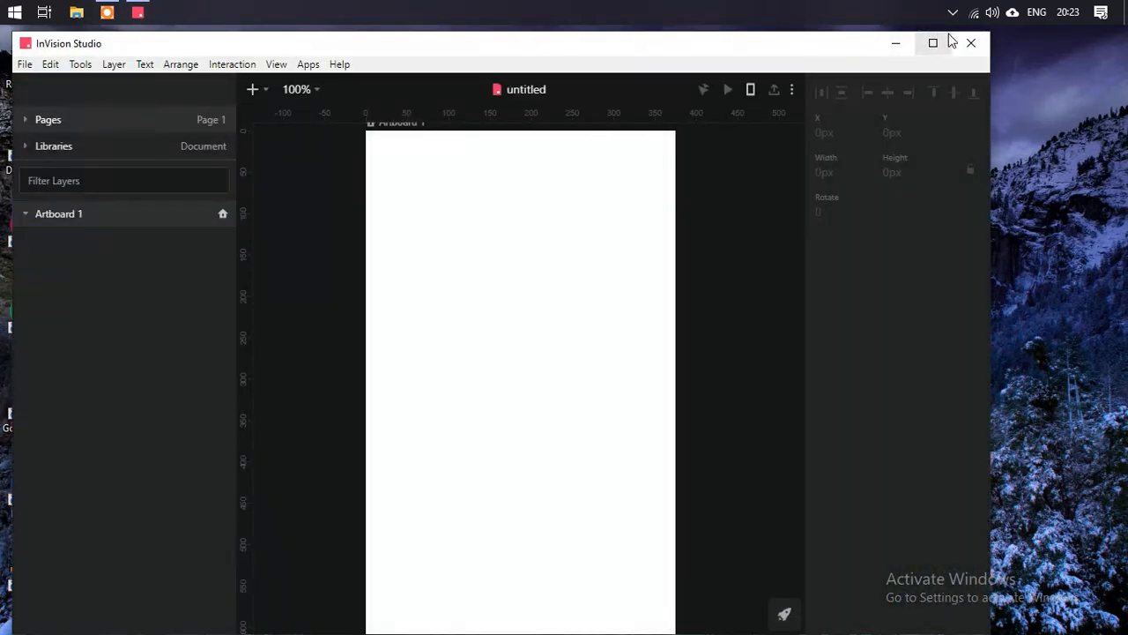
pyautogui.click(948, 39)
pyautogui.press('t')
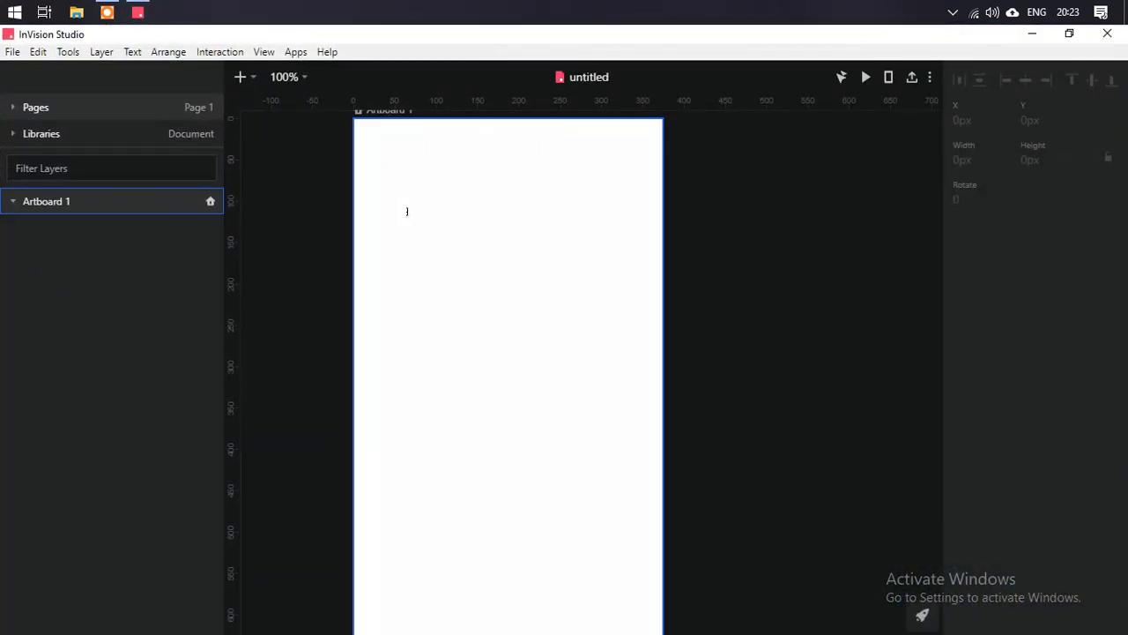
pyautogui.click(462, 229)
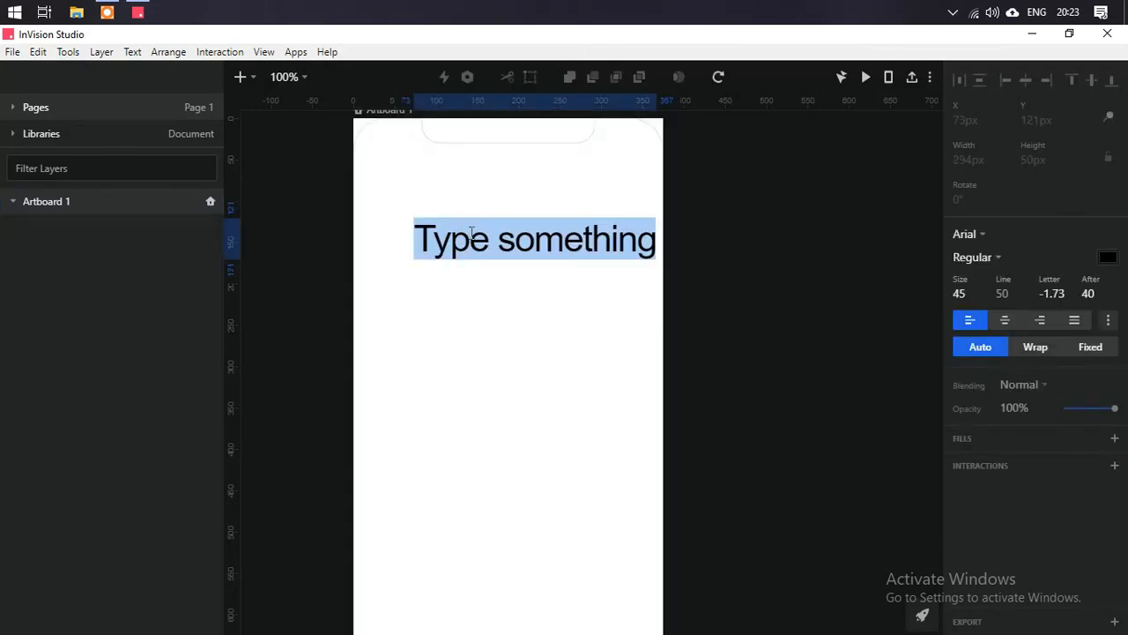
pyautogui.write('1 2 3 4')
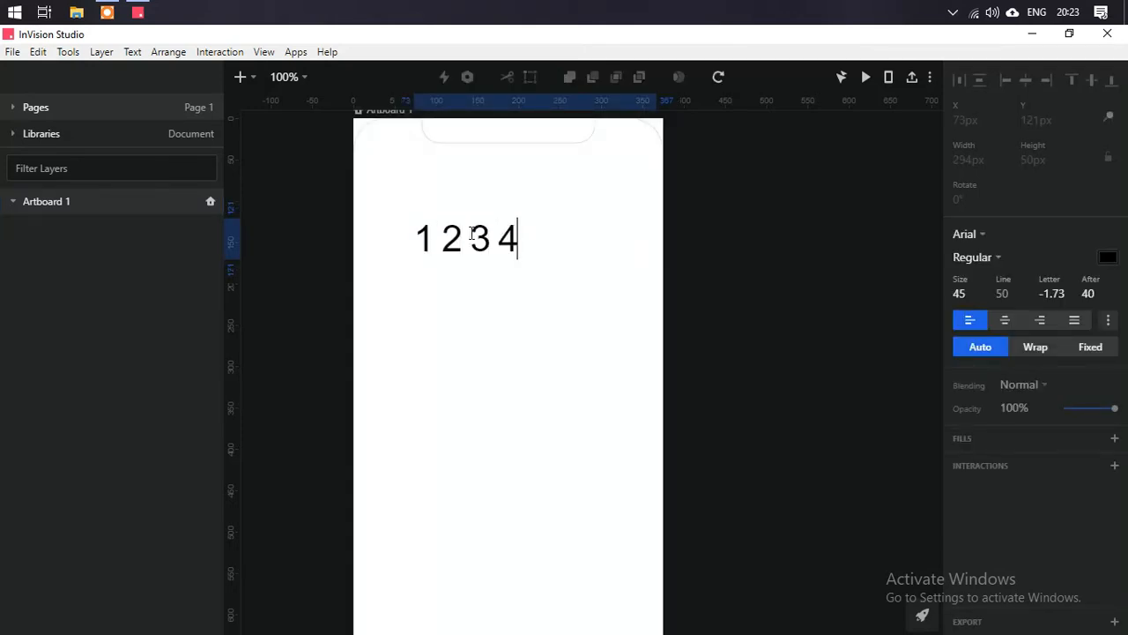
pyautogui.press('BackSpace')
pyautogui.press('BackSpace')
pyautogui.press('BackSpace')
pyautogui.press('BackSpace')
pyautogui.press('BackSpace')
pyautogui.press('BackSpace')
pyautogui.press('BackSpace')
pyautogui.write('234567890')
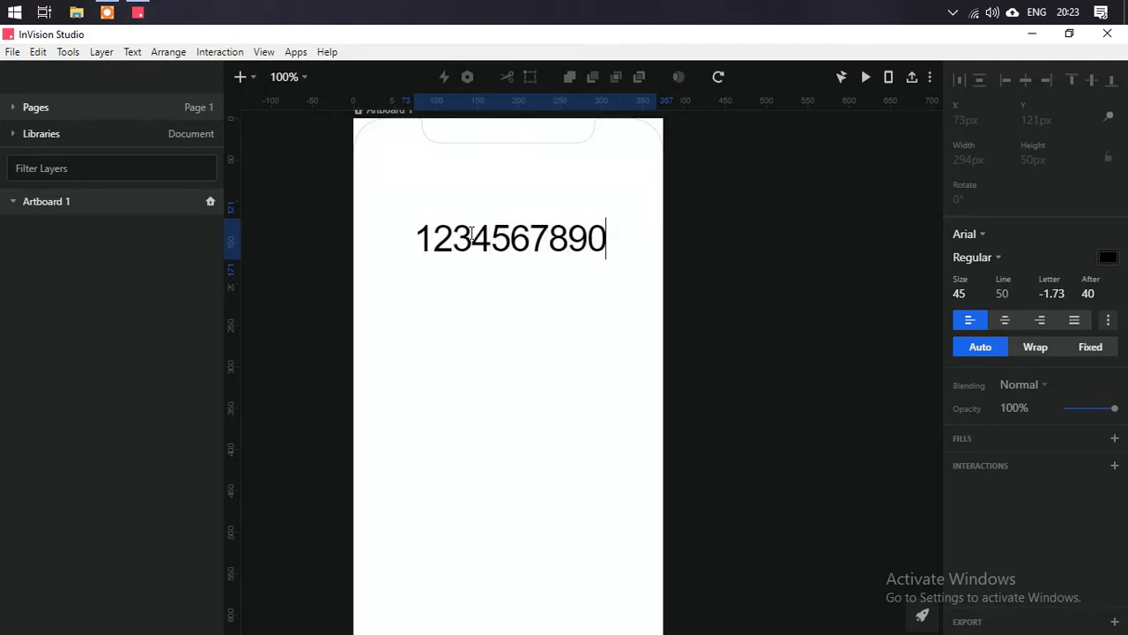
# - Break the text so each digit from 1 to 0 sits on its own line
pyautogui.press('Return')
pyautogui.press('Return')
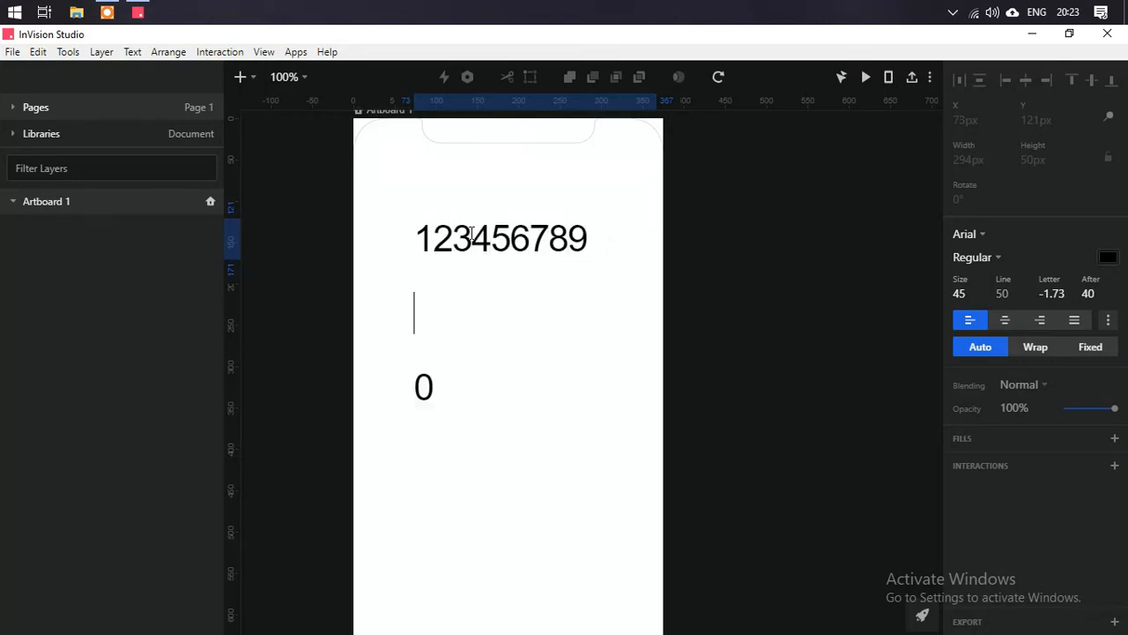
pyautogui.press('Left')
pyautogui.press('BackSpace')
pyautogui.press('Left')
pyautogui.press('Return')
pyautogui.press('Left')
pyautogui.press('Left')
pyautogui.press('Return')
pyautogui.press('Left')
pyautogui.press('Return')
pyautogui.press('Left')
pyautogui.press('Left')
pyautogui.press('Return')
pyautogui.press('Return')
pyautogui.press('Left')
pyautogui.press('Left')
pyautogui.press('Delete')
pyautogui.press('Left')
pyautogui.press('Return')
pyautogui.press('Left')
pyautogui.press('Left')
pyautogui.press('Return')
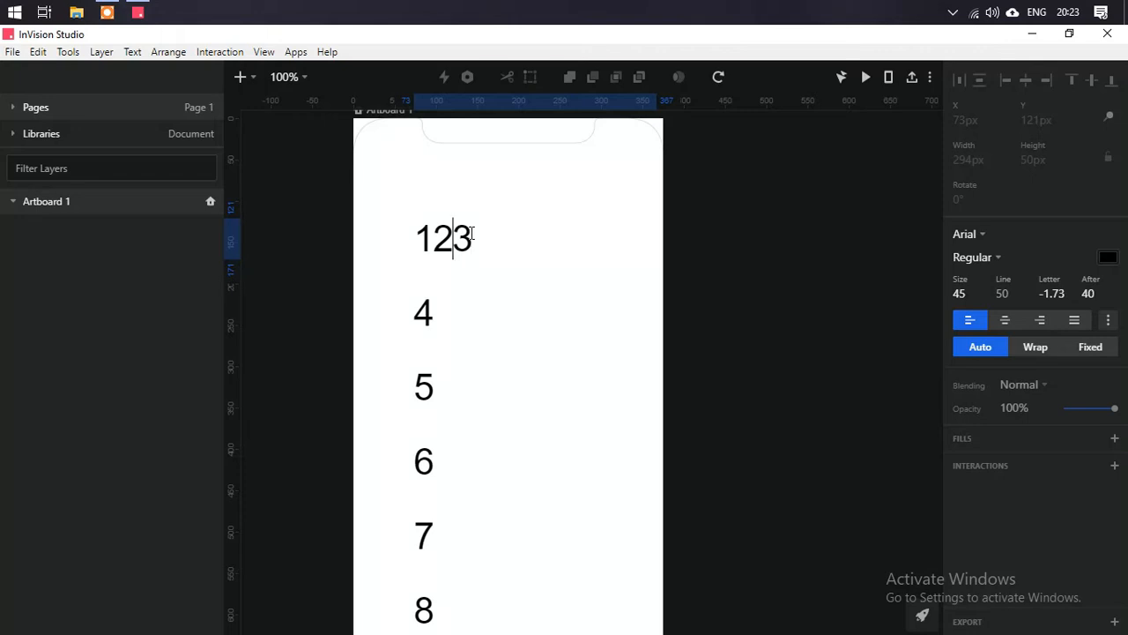
pyautogui.press('Return')
pyautogui.press('Return')
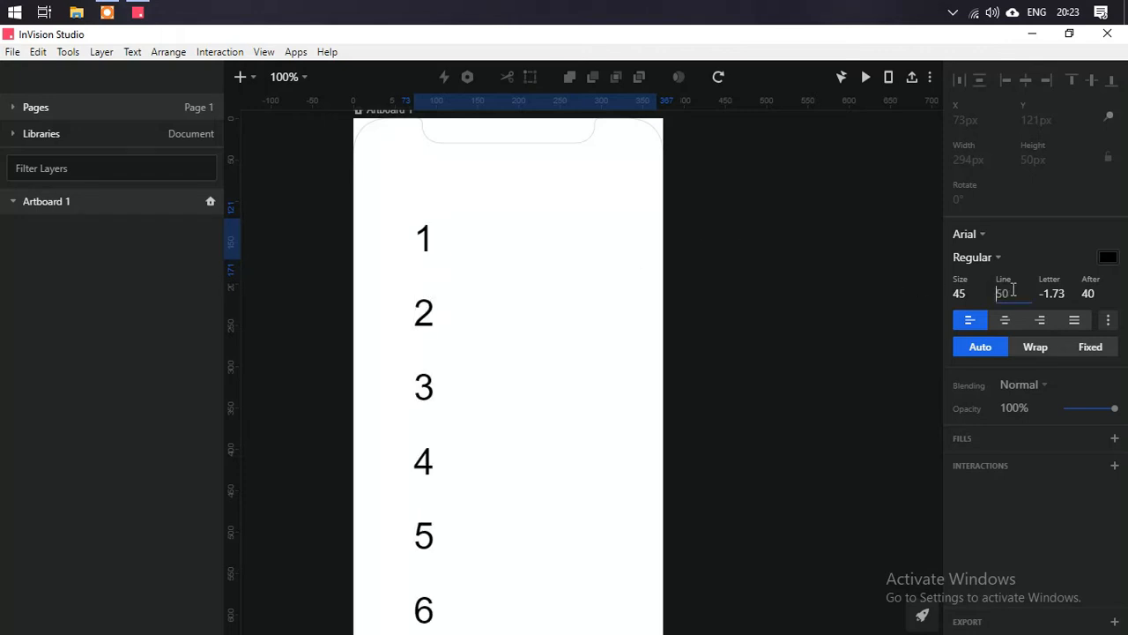
# - Set the text's line height to 1 and leave text editing
pyautogui.press('Return')
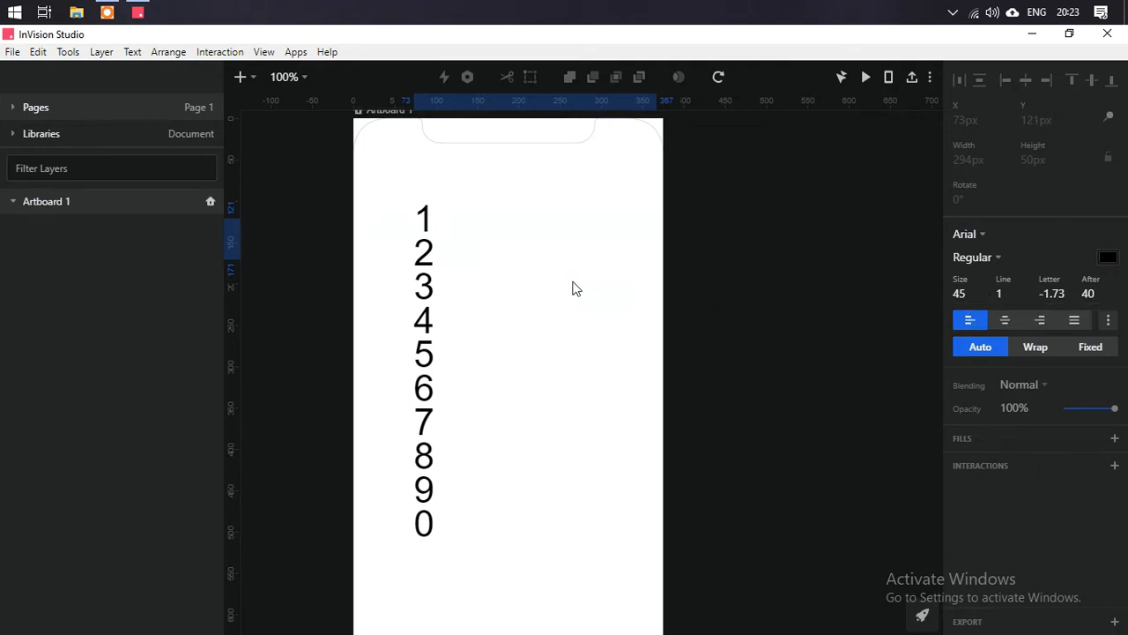
pyautogui.press('Escape')
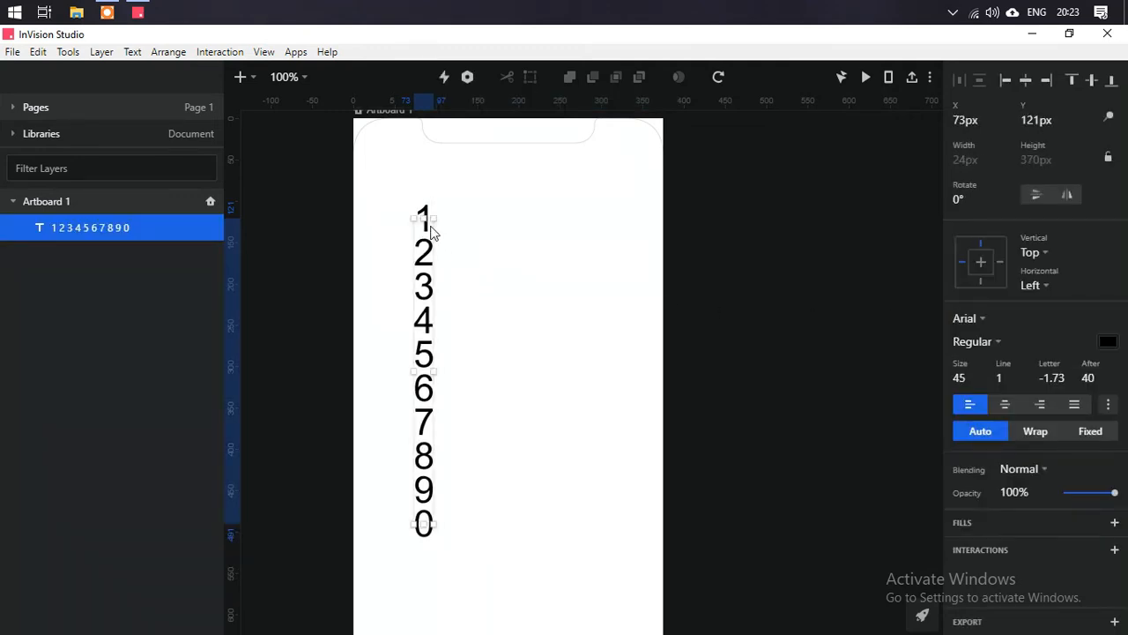
# - Duplicate the digit column into four columns and distribute them evenly side by side
pyautogui.moveTo(441, 270); pyautogui.dragTo(521, 291)
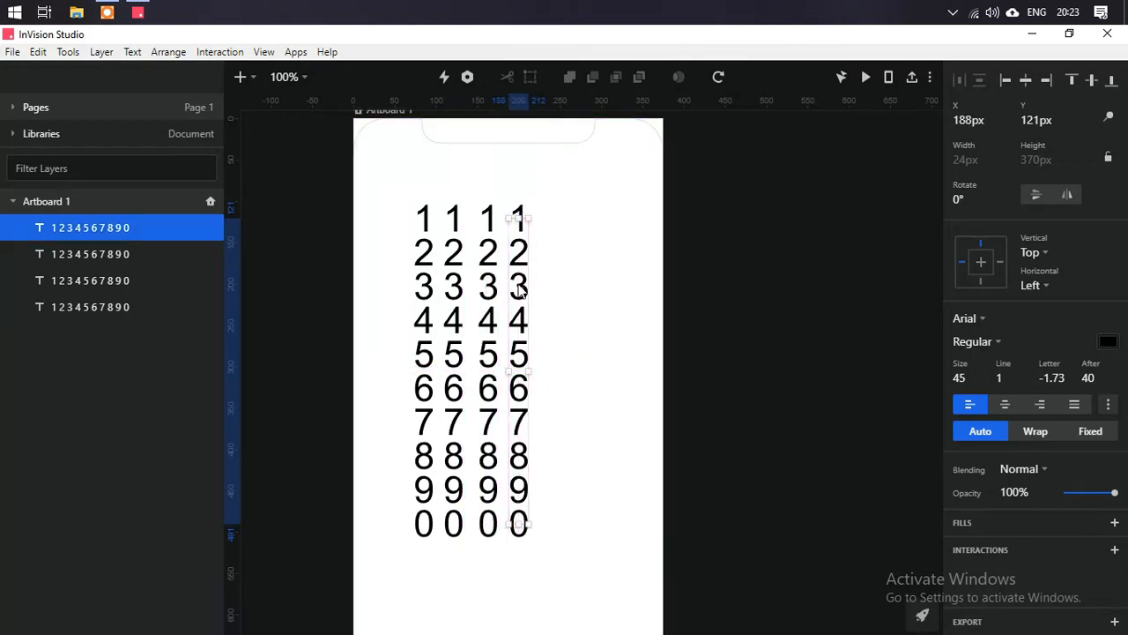
pyautogui.keyDown('shift'); pyautogui.click(152, 308); pyautogui.keyUp('shift')
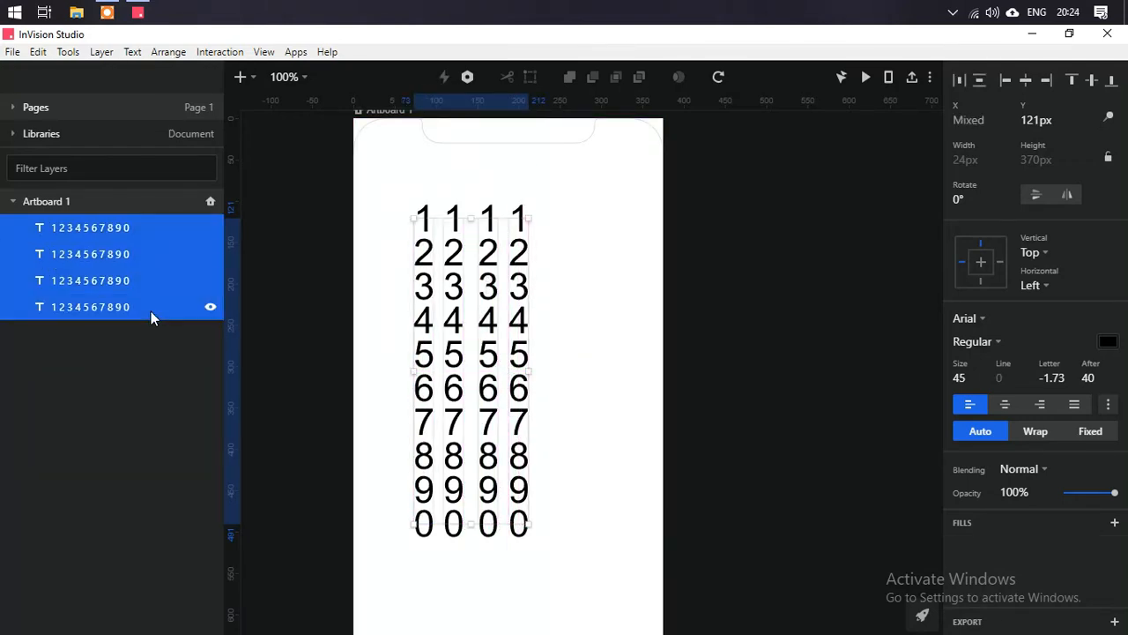
pyautogui.click(962, 84)
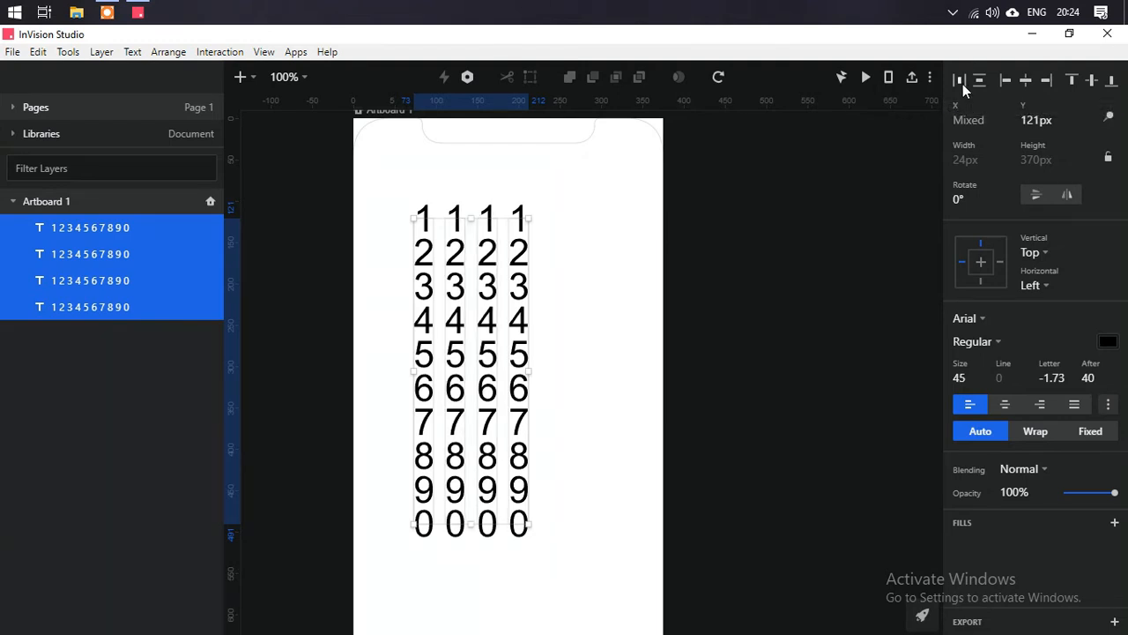
pyautogui.click(584, 342)
# - Draw a rectangle about 139 × 40 px covering the row of 5s
pyautogui.scroll(2, 476, 380)
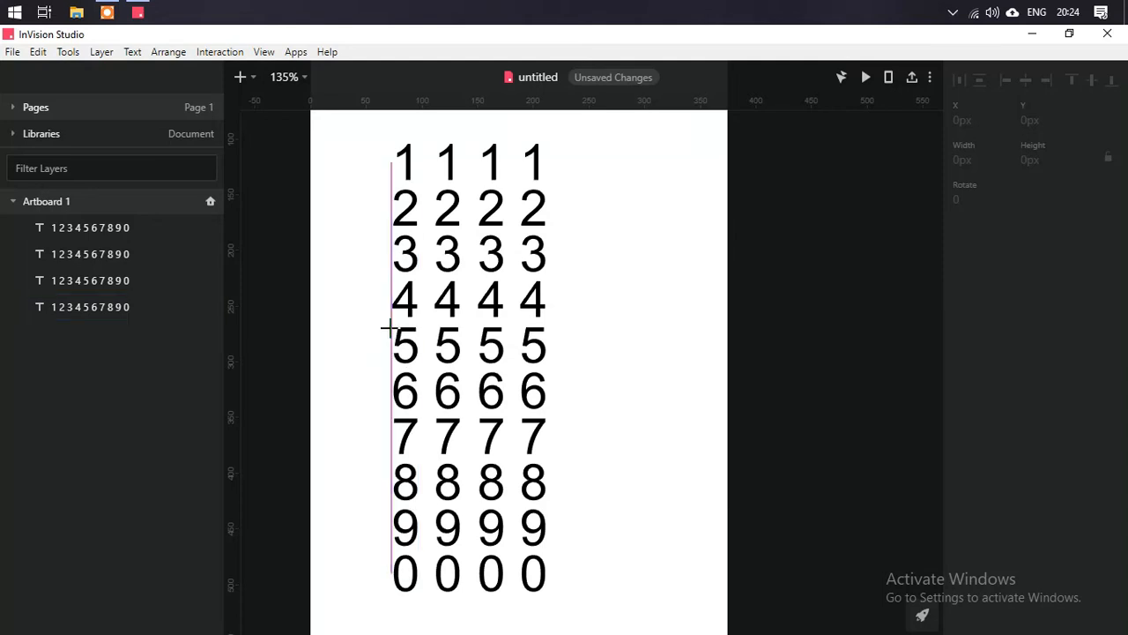
pyautogui.moveTo(391, 325); pyautogui.dragTo(552, 375)
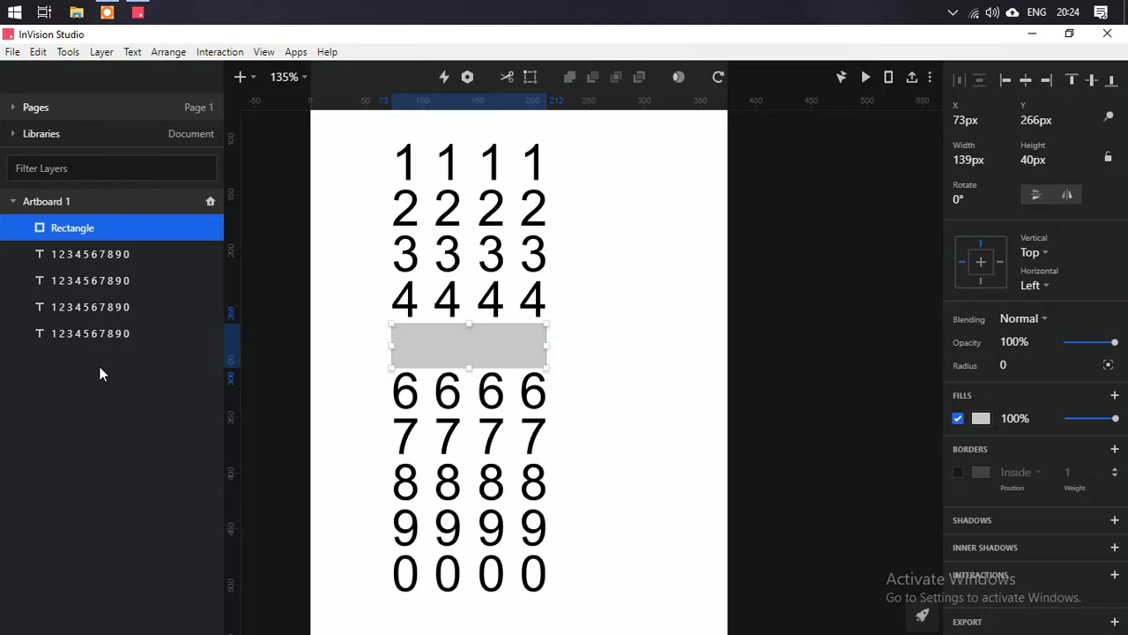
pyautogui.click(383, 316)
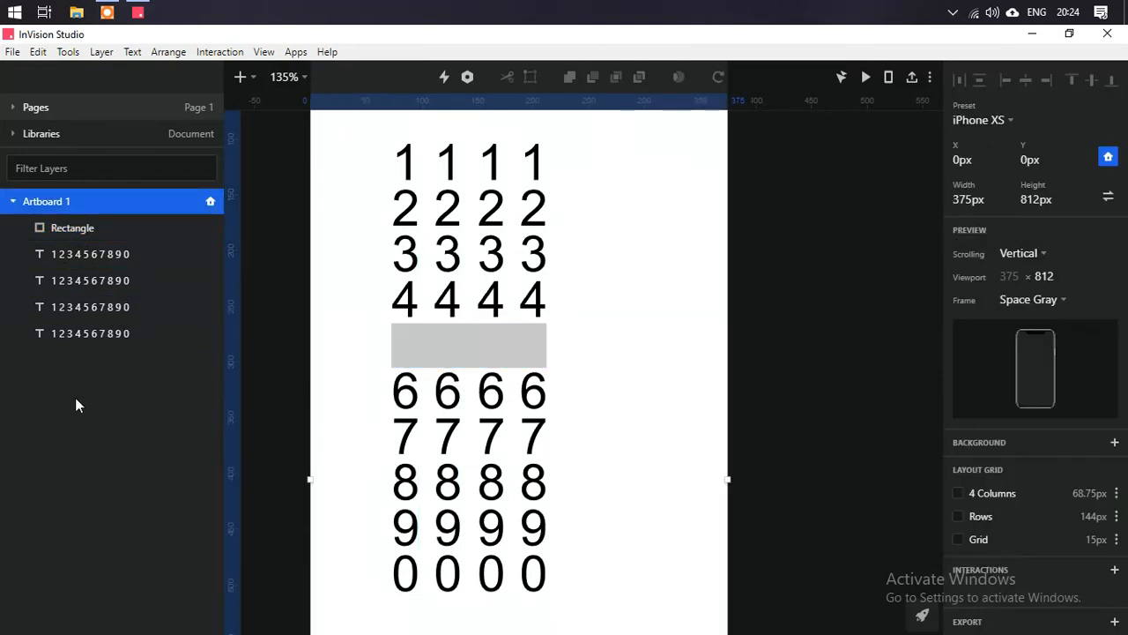
# - Move the rectangle beneath the digit layers, select all five layers, and use the rectangle as a mask
pyautogui.moveTo(80, 228); pyautogui.dragTo(81, 336)
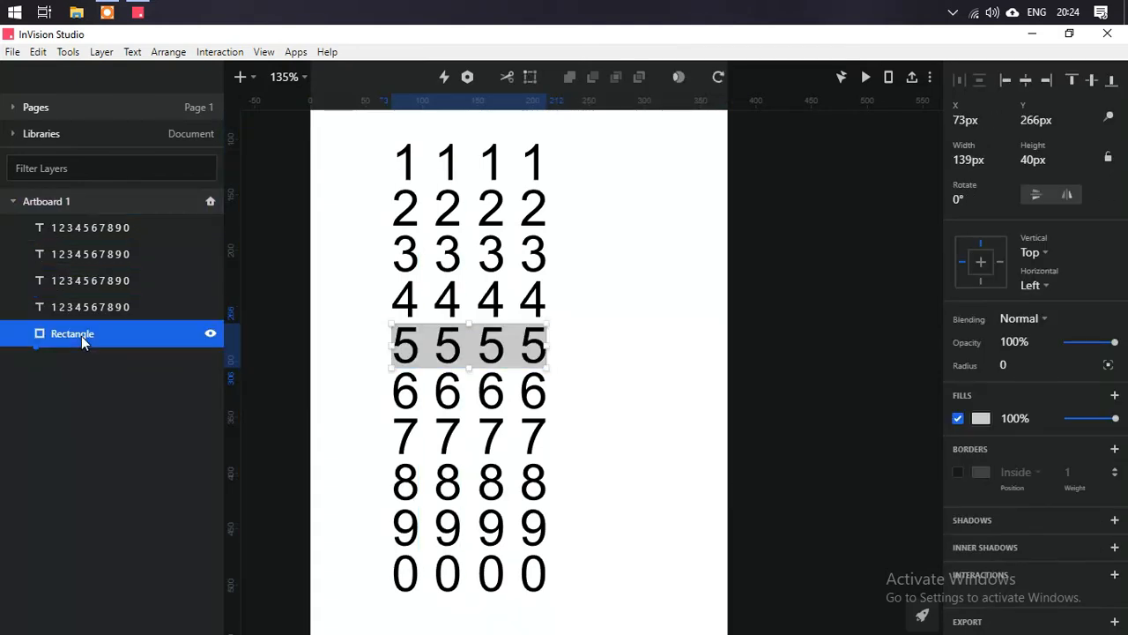
pyautogui.keyDown('shift'); pyautogui.click(84, 231); pyautogui.keyUp('shift')
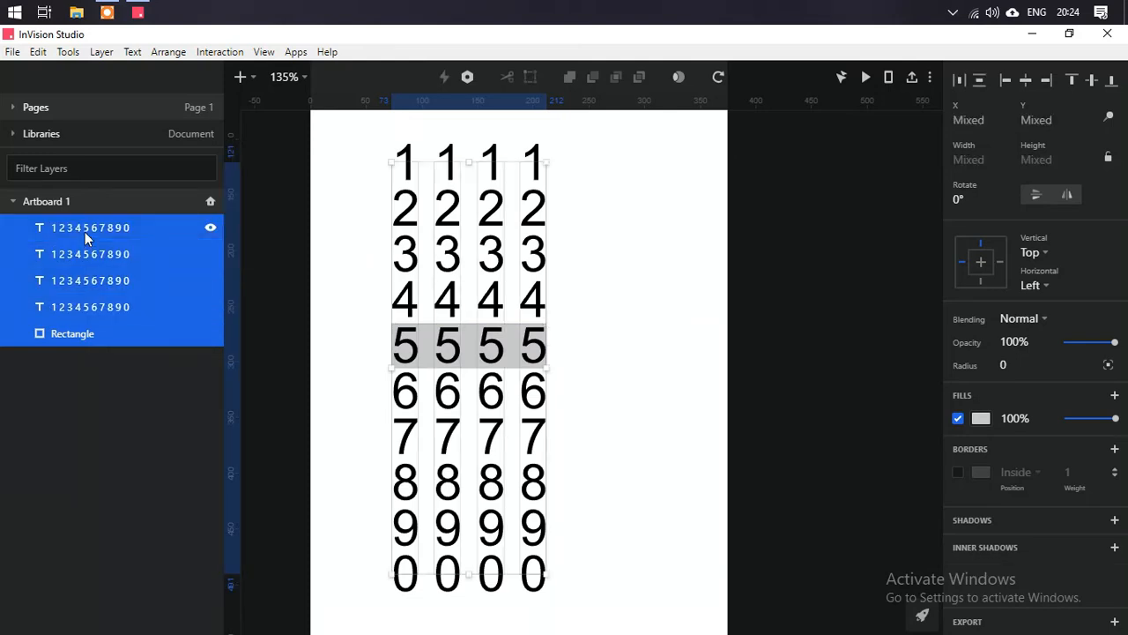
pyautogui.press('Escape')
pyautogui.click(84, 227)
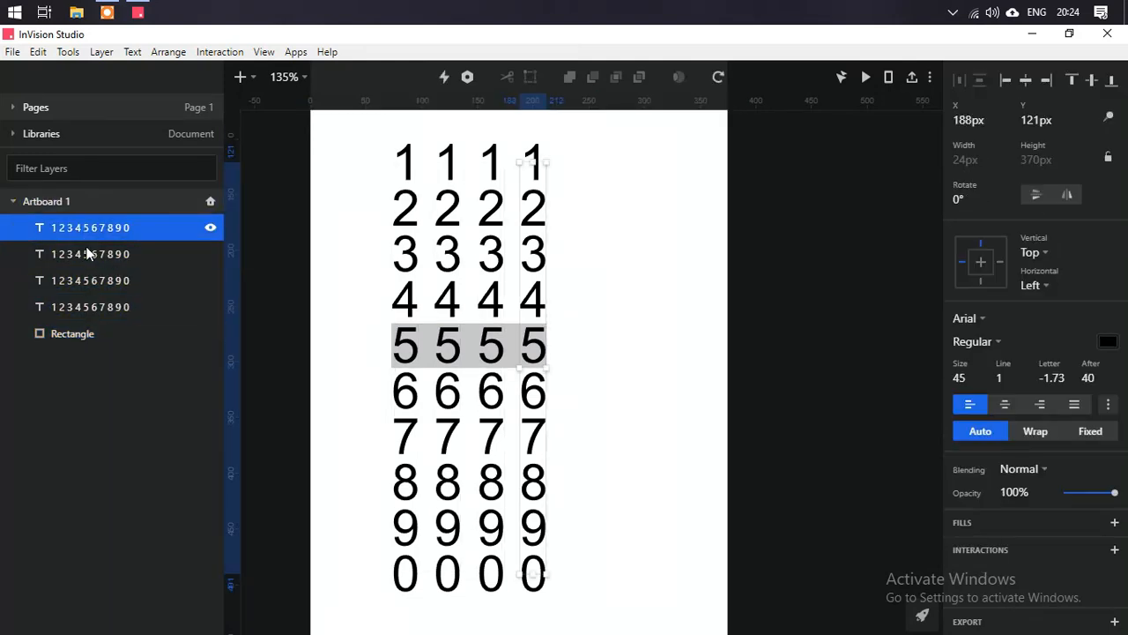
pyautogui.keyDown('shift'); pyautogui.click(92, 306); pyautogui.keyUp('shift')
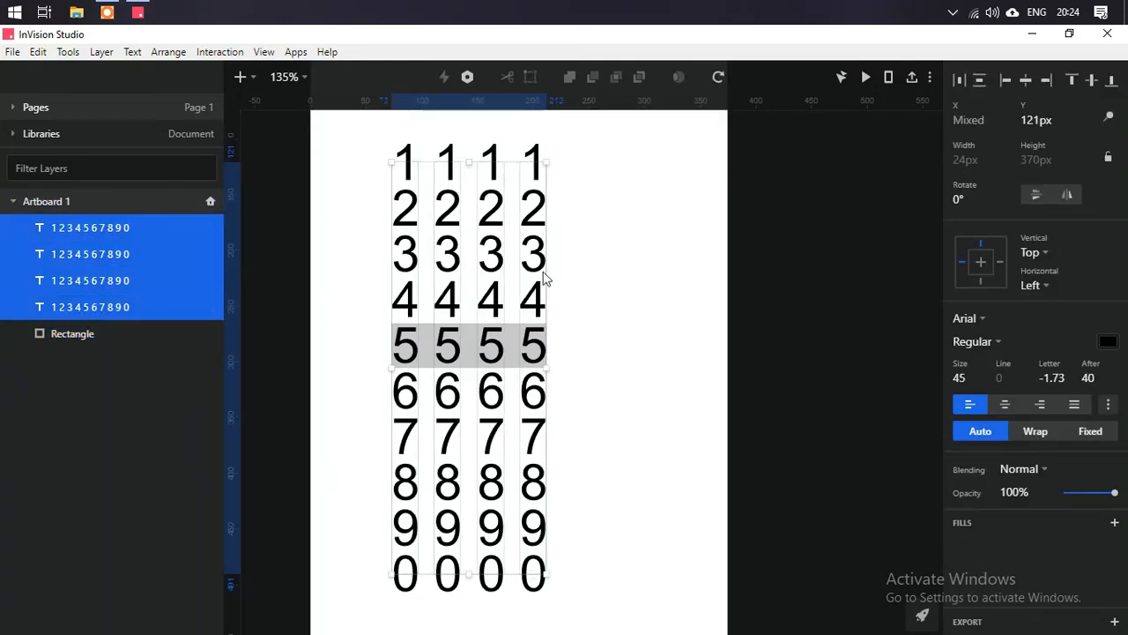
pyautogui.keyDown('shift'); pyautogui.click(81, 330); pyautogui.keyUp('shift')
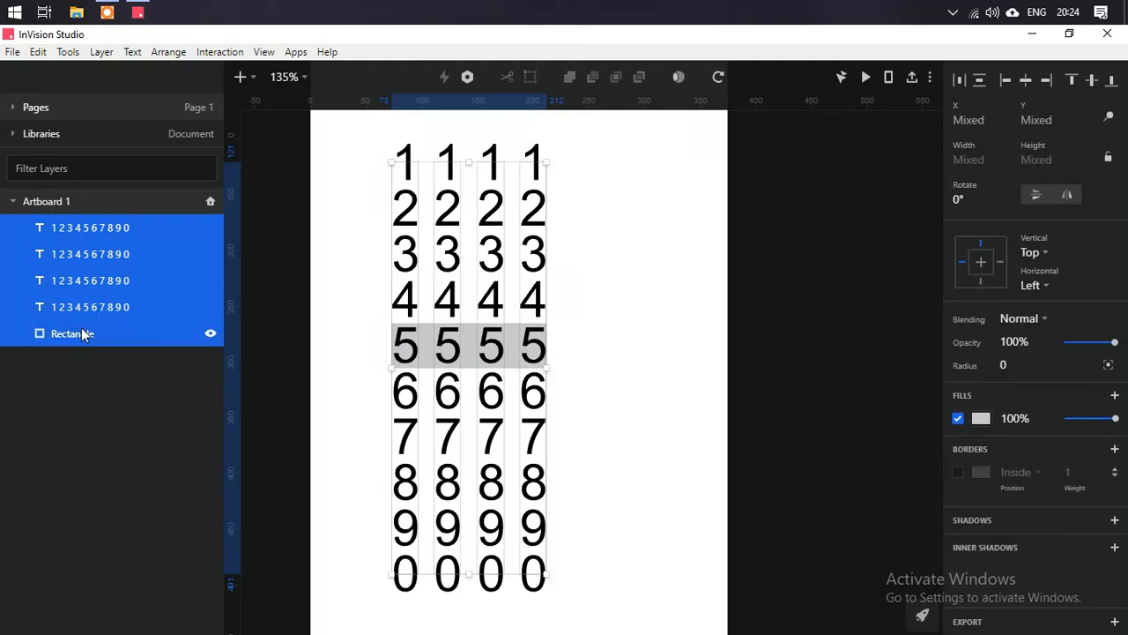
pyautogui.click(678, 76)
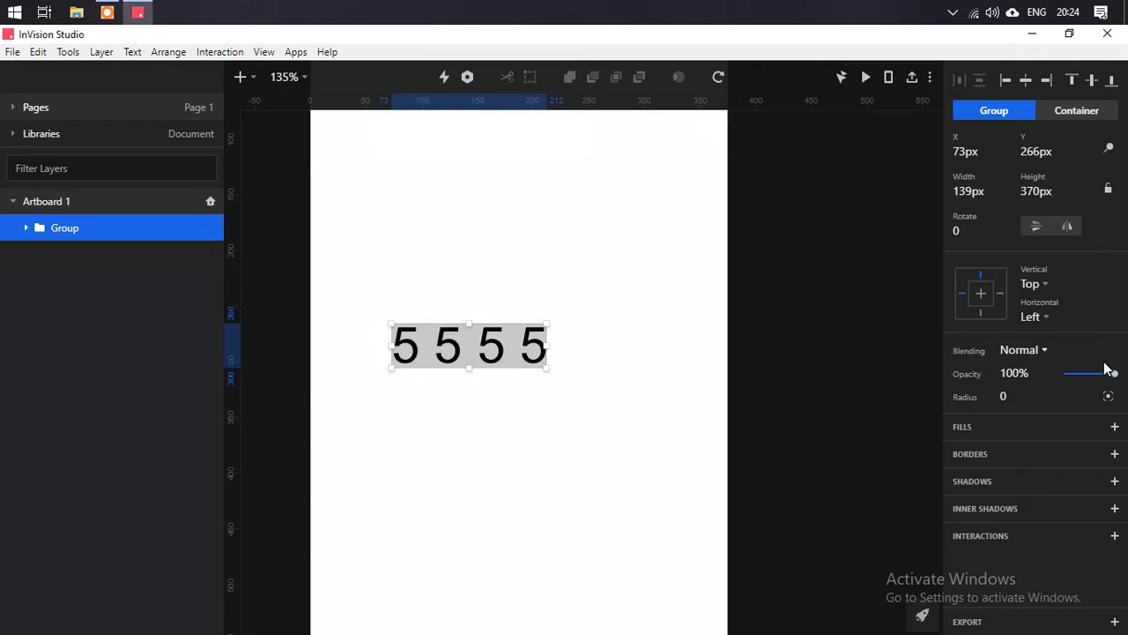
# - Try fading the mask group's opacity to 0% and restore it to 100%
pyautogui.moveTo(1116, 374); pyautogui.dragTo(54, 231)
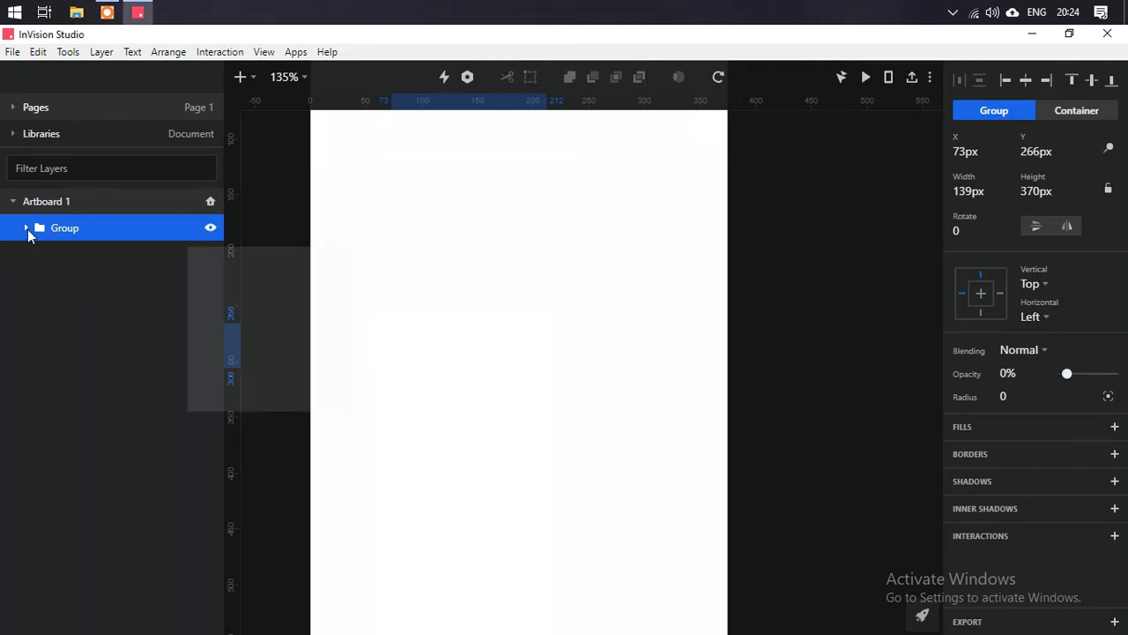
pyautogui.click(26, 228)
pyautogui.click(77, 360)
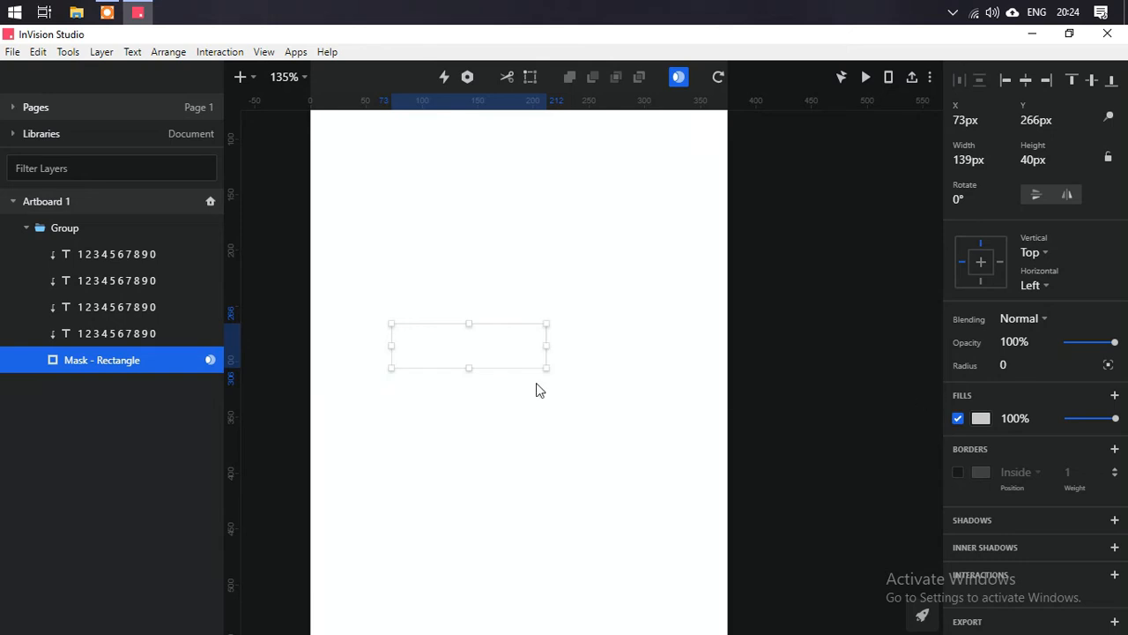
pyautogui.click(62, 232)
pyautogui.moveTo(1067, 374); pyautogui.dragTo(297, 358)
pyautogui.click(1013, 376)
pyautogui.write('100')
pyautogui.press('Return')
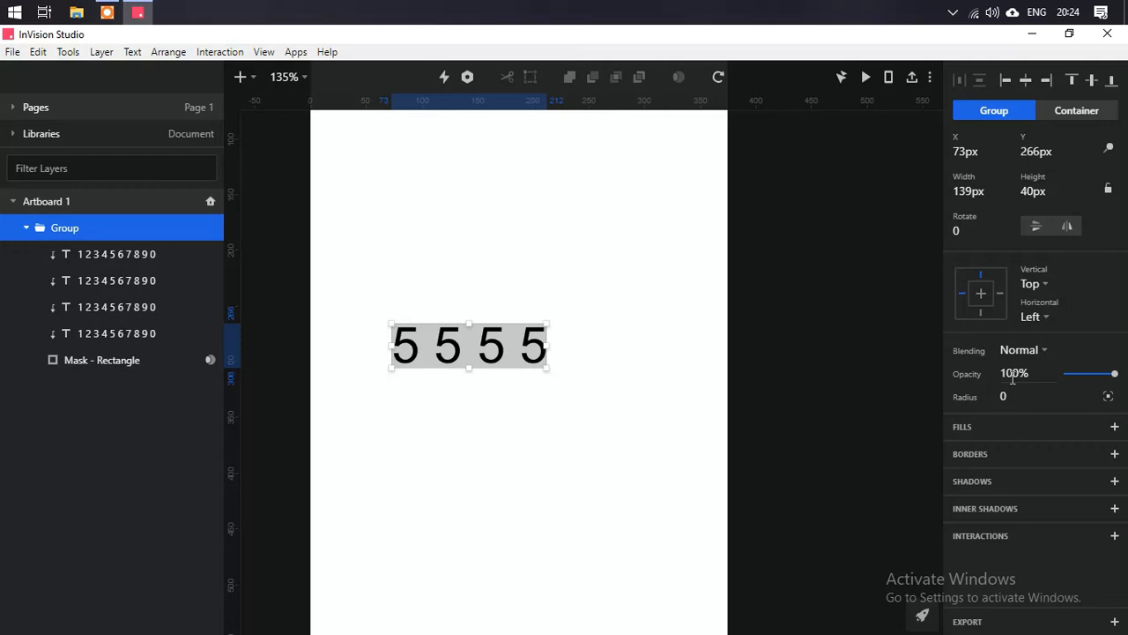
# - Set the mask rectangle's opacity to 0%
pyautogui.click(127, 368)
pyautogui.click(1013, 342)
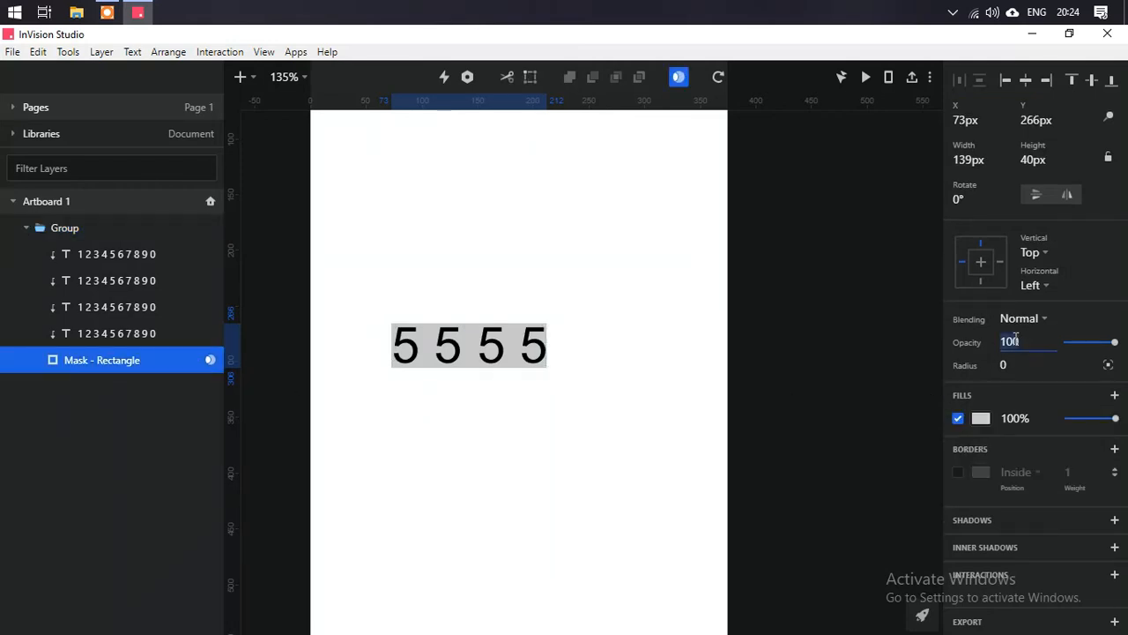
pyautogui.write('0')
pyautogui.press('Return')
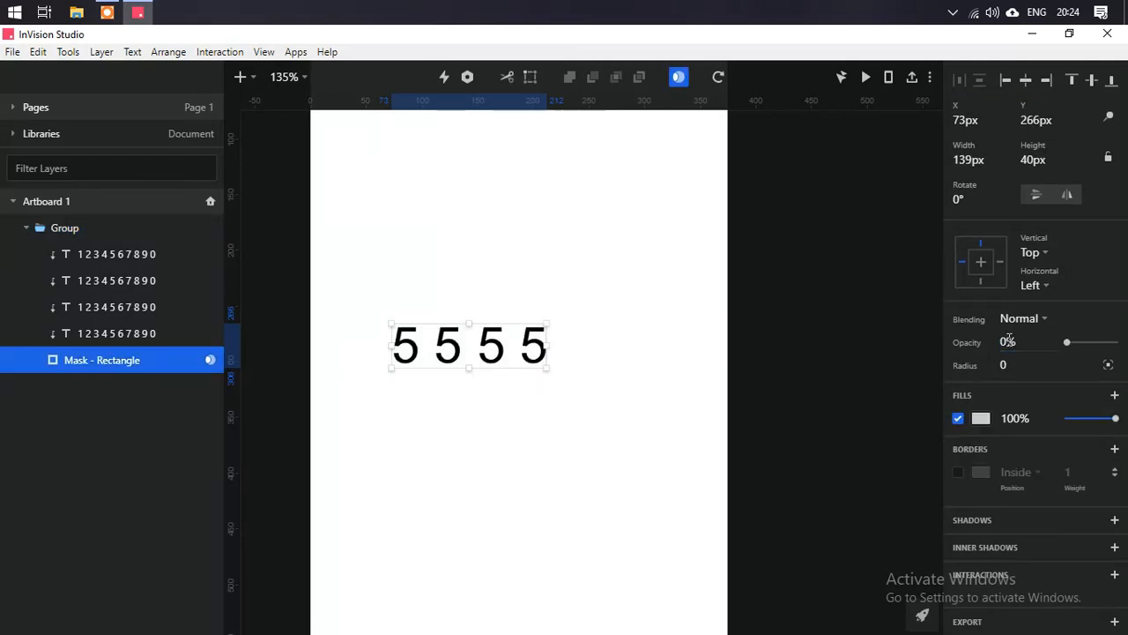
# - Duplicate Artboard 1 into a second artboard placed to its right
pyautogui.scroll(-3, 638, 312)
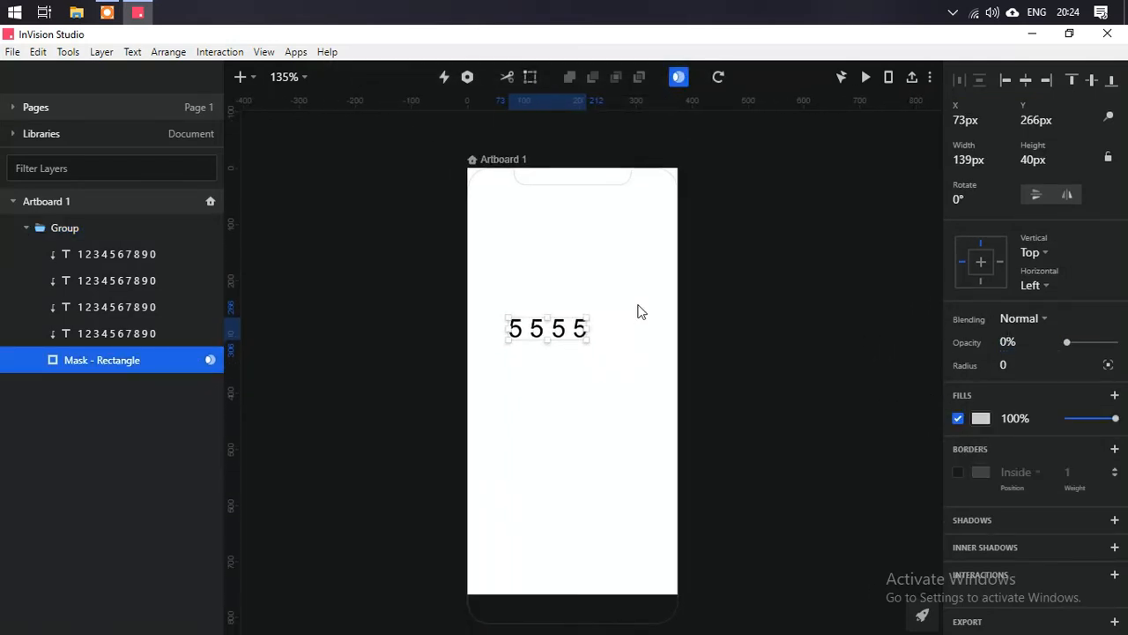
pyautogui.click(506, 157)
pyautogui.click(504, 161)
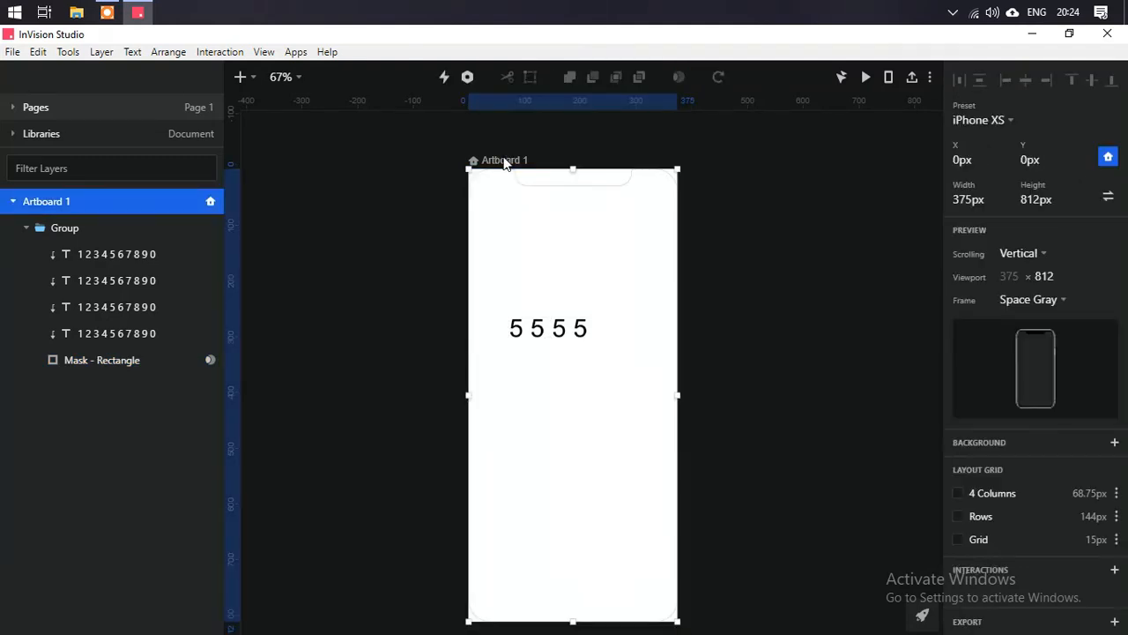
pyautogui.moveTo(505, 161); pyautogui.dragTo(743, 165)
pyautogui.scroll(3, 788, 315)
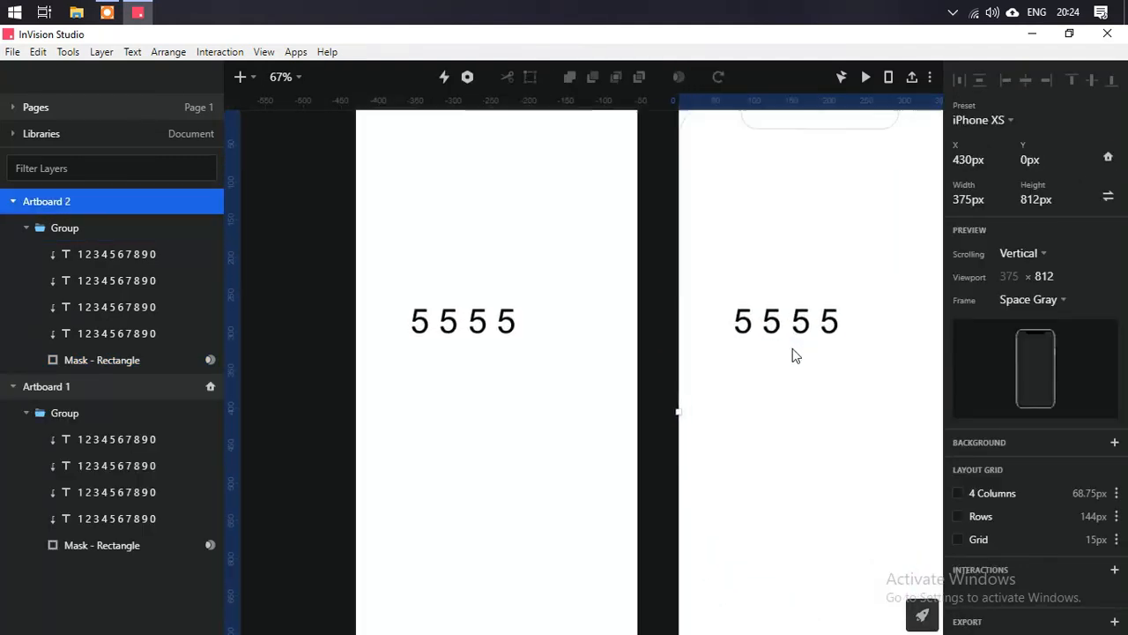
# - Nudge the first digit column in Artboard 2 vertically so the mask shows 2
pyautogui.doubleClick(748, 328)
pyautogui.press('Down')
pyautogui.press('Down')
pyautogui.press('Down')
pyautogui.press('Down')
pyautogui.press('Down')
pyautogui.press('Down')
pyautogui.press('Down')
pyautogui.press('Down')
pyautogui.press('Down')
pyautogui.press('Down')
pyautogui.press('Down')
pyautogui.press('Down')
pyautogui.press('Down')
pyautogui.press('Down')
pyautogui.press('Down')
pyautogui.press('Down')
pyautogui.press('Down')
pyautogui.press('Down')
pyautogui.press('Down')
pyautogui.press('Down')
pyautogui.press('Down')
pyautogui.press('Down')
pyautogui.press('Down')
pyautogui.press('Down')
pyautogui.press('Down')
pyautogui.press('Down')
pyautogui.press('Down')
pyautogui.press('Down')
pyautogui.press('Down')
pyautogui.press('Down')
pyautogui.press('Down')
pyautogui.press('Down')
pyautogui.press('Down')
pyautogui.press('Down')
pyautogui.press('Down')
pyautogui.press('Down')
pyautogui.press('Down')
pyautogui.press('Down')
pyautogui.press('Down')
pyautogui.press('Down')
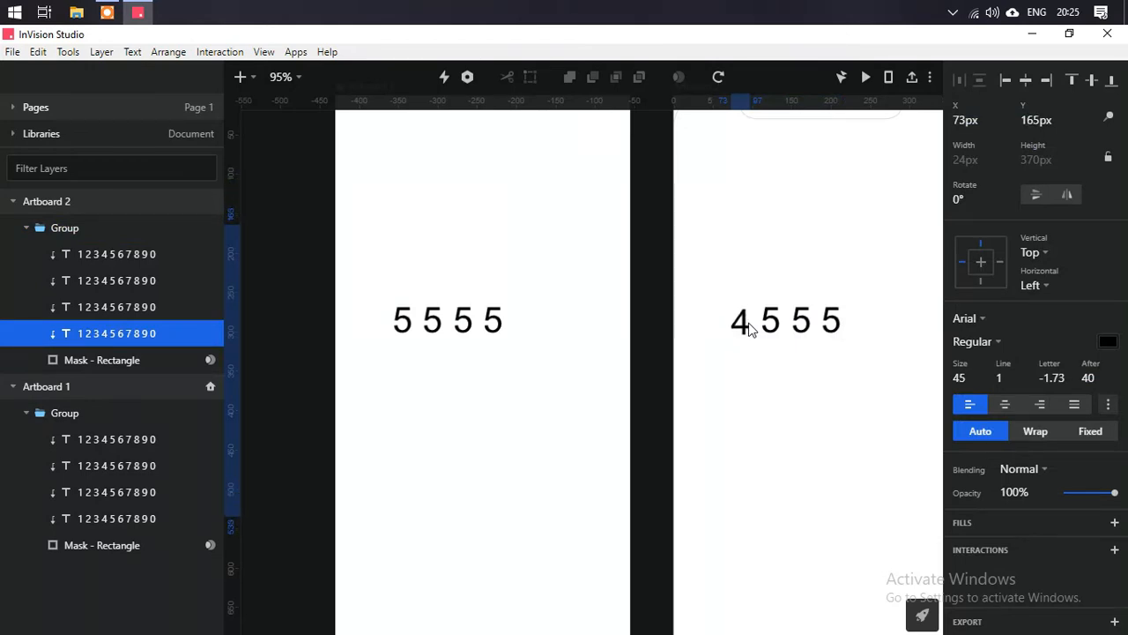
pyautogui.press('Down')
pyautogui.press('Down')
pyautogui.press('Down')
pyautogui.press('Down')
pyautogui.press('Down')
pyautogui.press('Down')
pyautogui.press('Down')
pyautogui.press('Down')
pyautogui.press('Down')
pyautogui.press('Down')
pyautogui.press('Down')
pyautogui.press('Down')
pyautogui.press('Down')
pyautogui.press('Down')
pyautogui.press('Down')
pyautogui.press('Down')
pyautogui.press('Down')
pyautogui.press('Down')
pyautogui.press('Down')
pyautogui.press('Down')
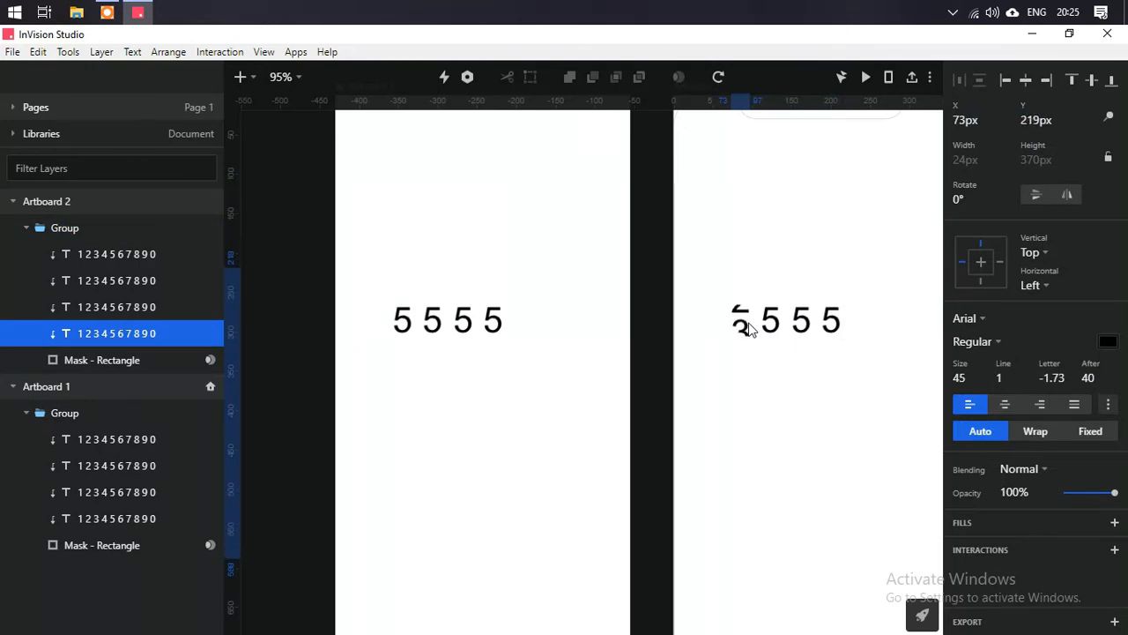
pyautogui.press('Up')
pyautogui.press('Up')
pyautogui.press('Up')
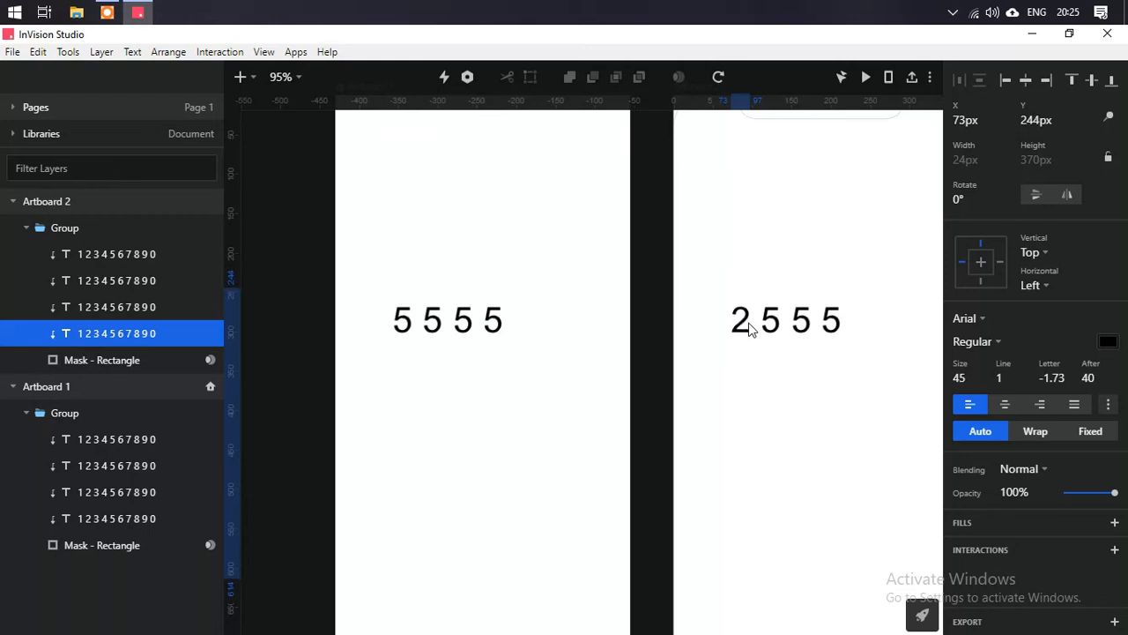
# - Nudge the second digit column in Artboard 2 vertically so the mask shows 8
pyautogui.click(767, 328)
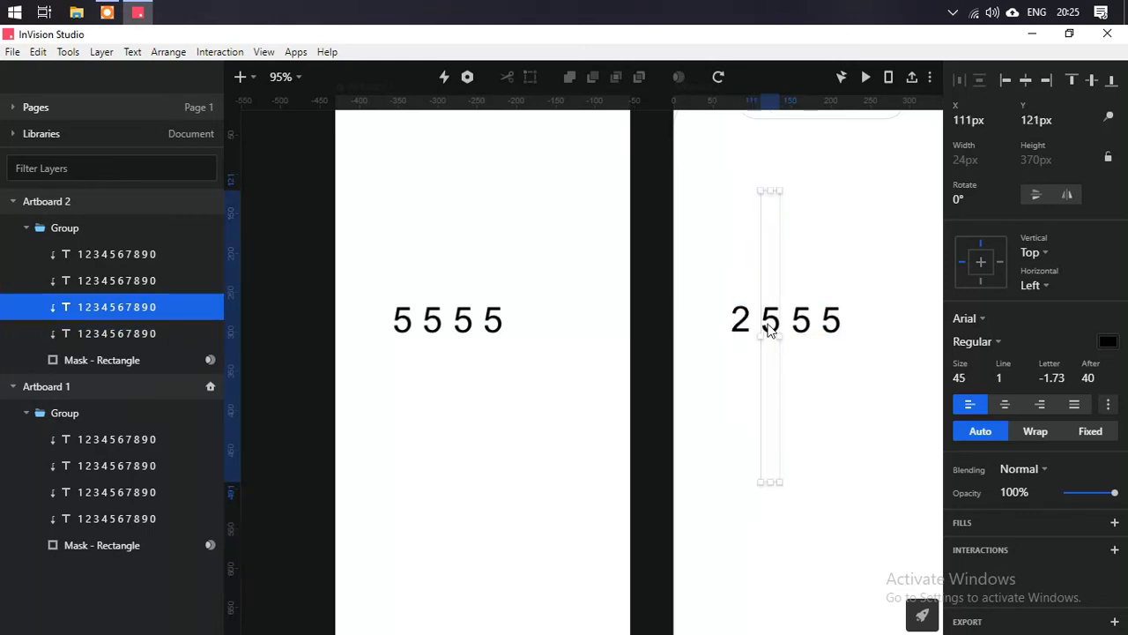
pyautogui.press('Up')
pyautogui.press('Up')
pyautogui.press('Up')
pyautogui.press('Up')
pyautogui.press('Up')
pyautogui.press('Up')
pyautogui.press('Up')
pyautogui.press('Up')
pyautogui.press('Up')
pyautogui.press('Up')
pyautogui.press('Up')
pyautogui.press('Up')
pyautogui.press('Up')
pyautogui.press('Up')
pyautogui.press('Up')
pyautogui.press('Up')
pyautogui.press('Up')
pyautogui.press('Up')
pyautogui.press('Up')
pyautogui.press('Up')
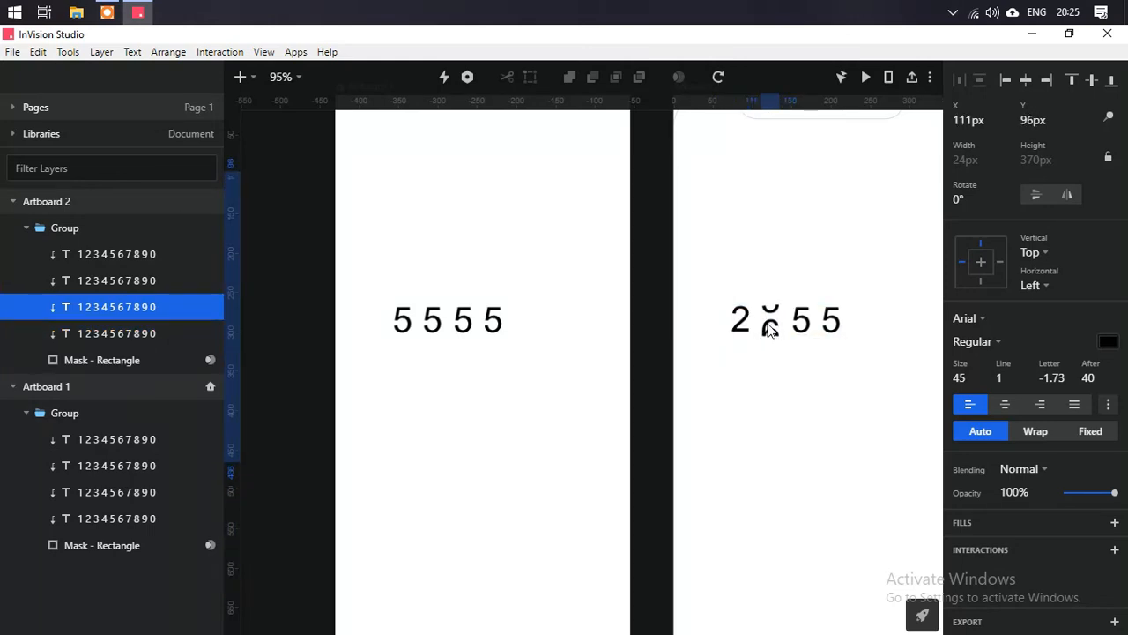
pyautogui.press('Up')
pyautogui.press('Up')
pyautogui.press('Up')
pyautogui.press('Up')
pyautogui.press('Up')
pyautogui.press('Up')
pyautogui.press('Up')
pyautogui.press('Up')
pyautogui.press('Up')
pyautogui.press('Up')
pyautogui.press('Up')
pyautogui.press('Up')
pyautogui.press('Up')
pyautogui.press('Up')
pyautogui.press('Up')
pyautogui.press('Up')
pyautogui.press('Up')
pyautogui.press('Up')
pyautogui.press('Up')
pyautogui.press('Up')
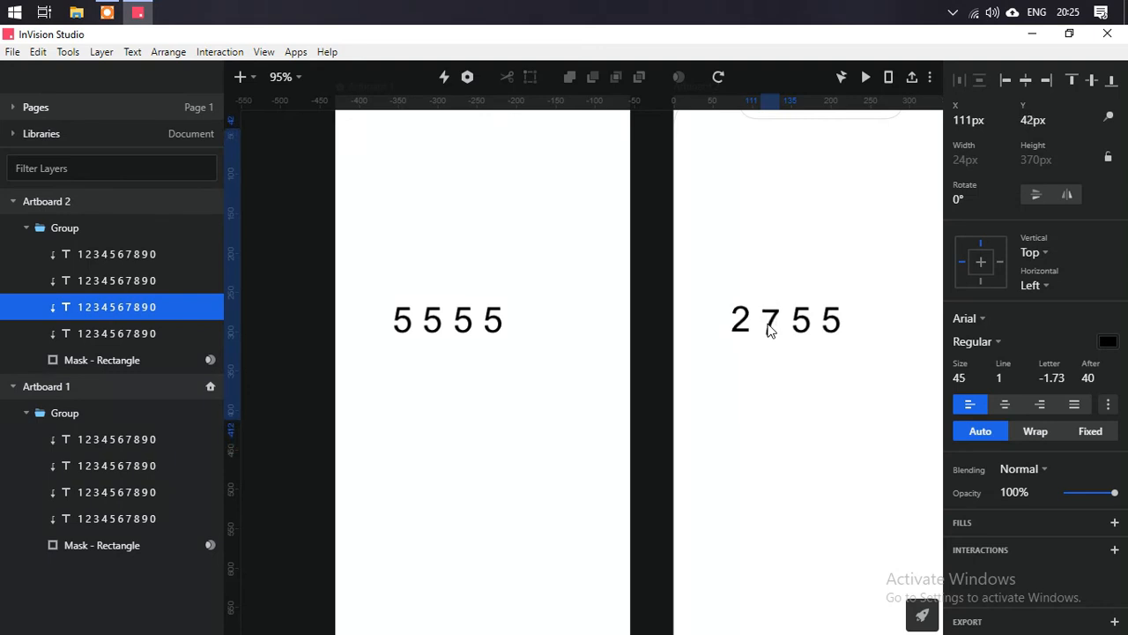
pyautogui.press('Up')
pyautogui.press('Up')
pyautogui.press('Up')
pyautogui.press('Up')
pyautogui.press('Up')
pyautogui.press('Up')
pyautogui.press('Up')
pyautogui.press('Up')
pyautogui.press('Up')
pyautogui.press('Up')
pyautogui.press('Up')
pyautogui.press('Up')
pyautogui.press('Up')
pyautogui.press('Up')
pyautogui.press('Up')
pyautogui.press('Up')
pyautogui.press('Up')
pyautogui.press('Up')
pyautogui.press('Up')
pyautogui.press('Down')
pyautogui.press('Down')
# - Nudge the third digit column in Artboard 2 upward so the mask shows 9
pyautogui.click(799, 328)
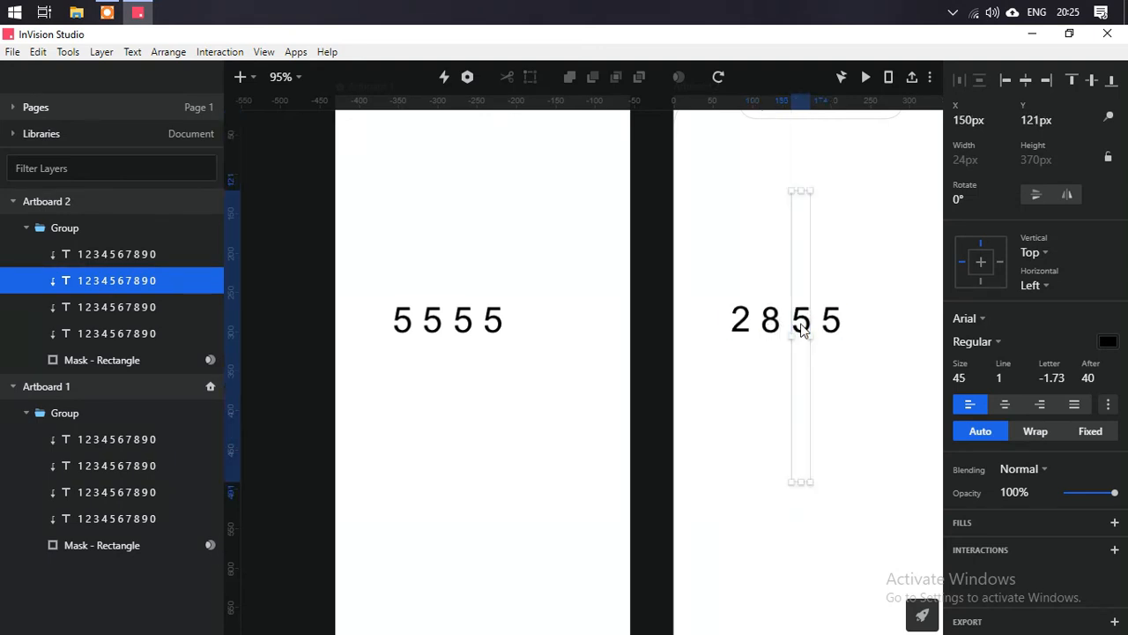
pyautogui.press('Up')
pyautogui.press('Up')
pyautogui.press('Up')
pyautogui.press('Up')
pyautogui.press('Up')
pyautogui.press('Up')
pyautogui.press('Up')
pyautogui.press('Up')
pyautogui.press('Up')
pyautogui.press('Up')
pyautogui.press('Up')
pyautogui.press('Up')
pyautogui.press('Up')
pyautogui.press('Up')
pyautogui.press('Up')
pyautogui.press('Up')
pyautogui.press('Up')
pyautogui.press('Up')
pyautogui.press('Up')
pyautogui.press('Up')
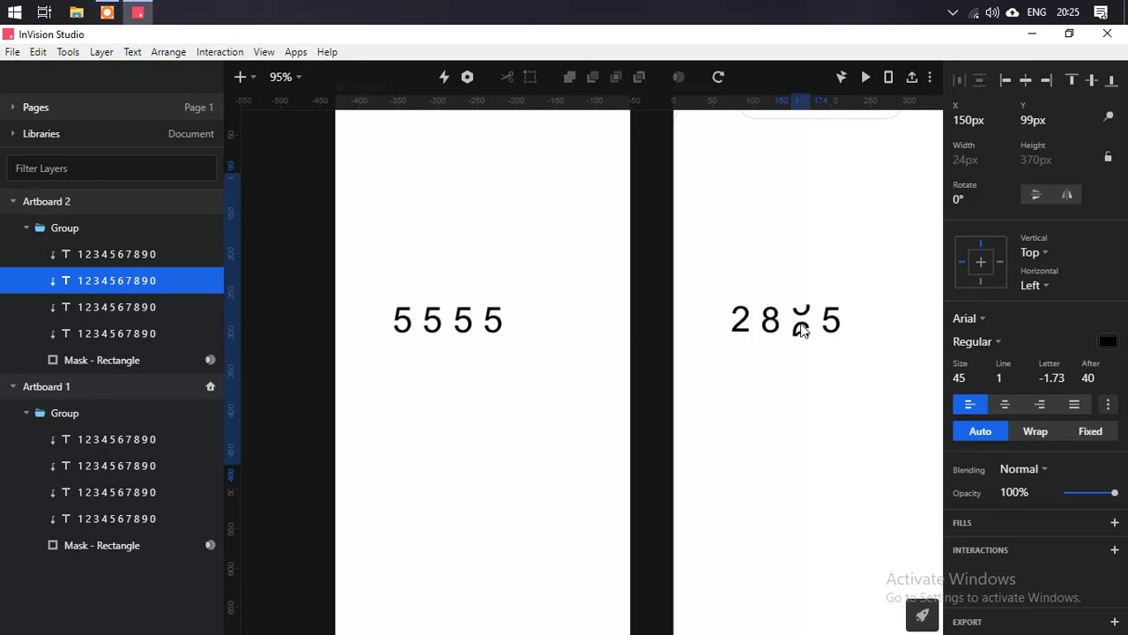
pyautogui.press('Up')
pyautogui.press('Up')
pyautogui.press('Up')
pyautogui.press('Up')
pyautogui.press('Up')
pyautogui.press('Up')
pyautogui.press('Up')
pyautogui.press('Up')
pyautogui.press('Up')
pyautogui.press('Up')
pyautogui.press('Up')
pyautogui.press('Up')
pyautogui.press('Up')
pyautogui.press('Up')
pyautogui.press('Up')
pyautogui.press('Up')
pyautogui.press('Up')
pyautogui.press('Up')
pyautogui.press('Up')
pyautogui.press('Up')
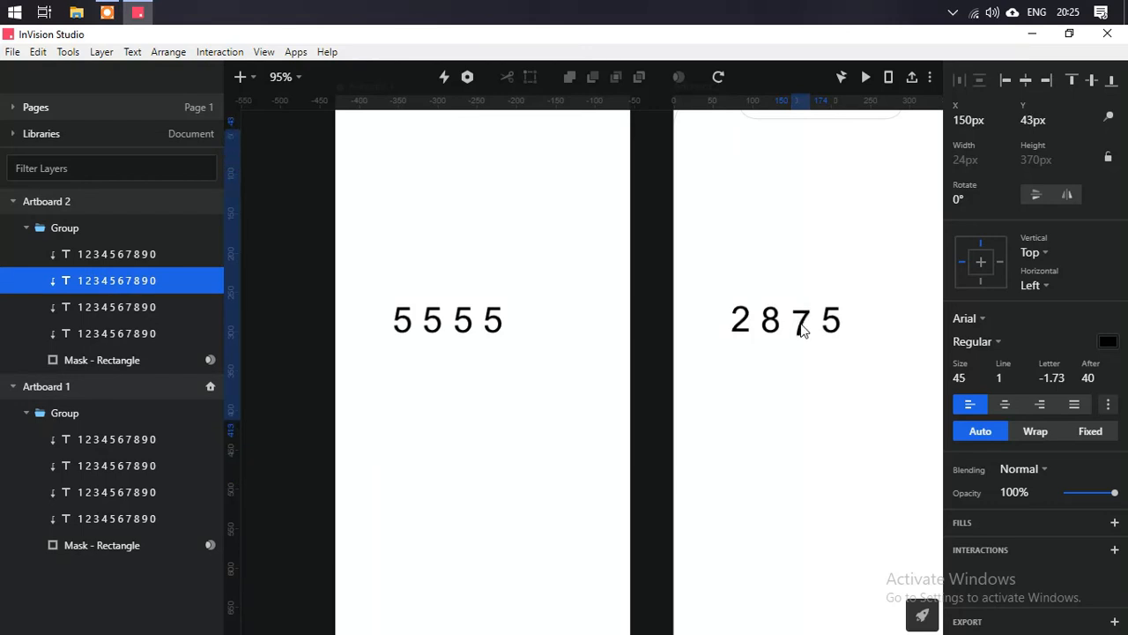
pyautogui.press('Up')
pyautogui.press('Up')
pyautogui.press('Up')
pyautogui.press('Up')
pyautogui.press('Up')
pyautogui.press('Up')
pyautogui.press('Up')
pyautogui.press('Up')
pyautogui.press('Up')
pyautogui.press('Up')
pyautogui.press('Up')
pyautogui.press('Up')
pyautogui.press('Up')
pyautogui.press('Up')
pyautogui.press('Up')
pyautogui.press('Up')
pyautogui.press('Up')
pyautogui.press('Up')
pyautogui.press('Up')
pyautogui.press('Up')
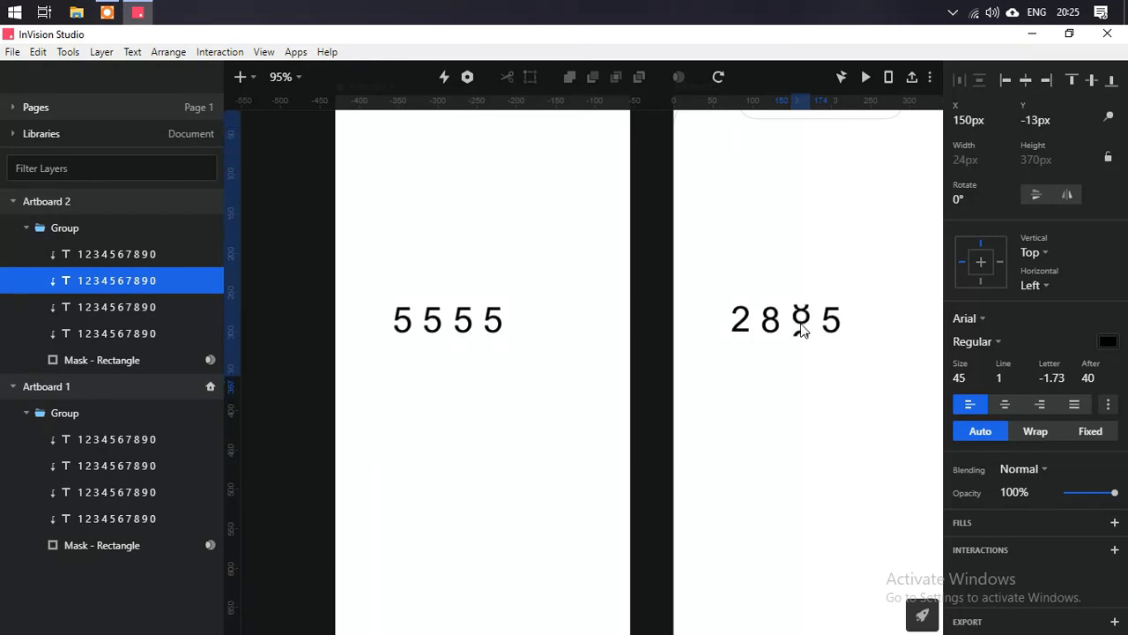
pyautogui.press('Up')
pyautogui.press('Up')
pyautogui.press('Up')
pyautogui.press('Up')
pyautogui.press('Up')
pyautogui.press('Up')
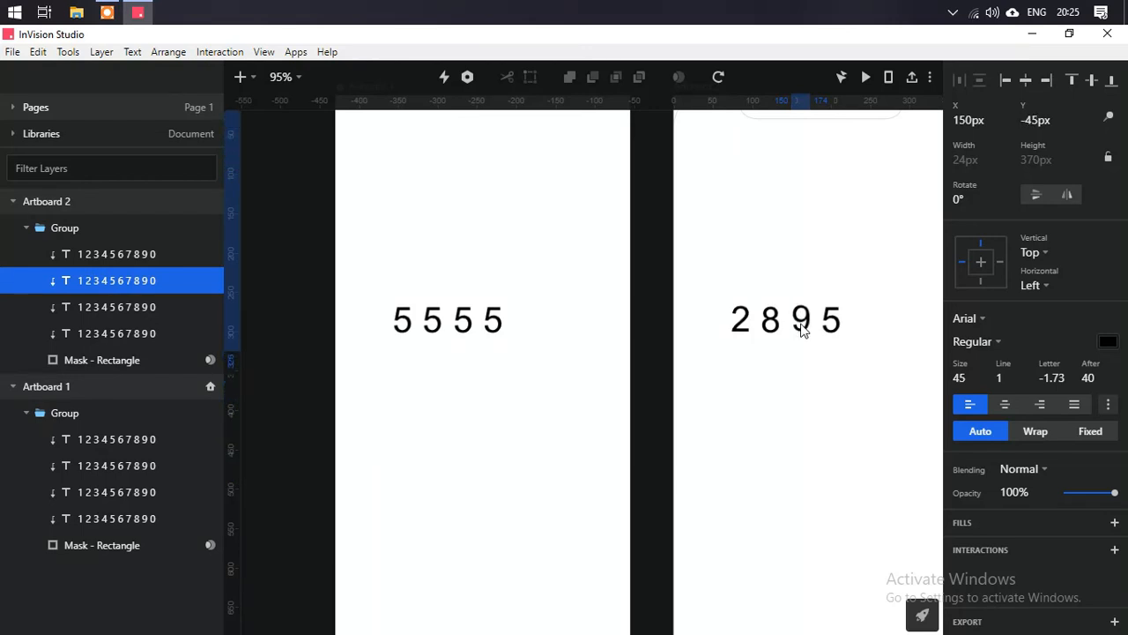
# - Nudge the fourth digit column in Artboard 2 downward so the mask shows 1
pyautogui.click(838, 336)
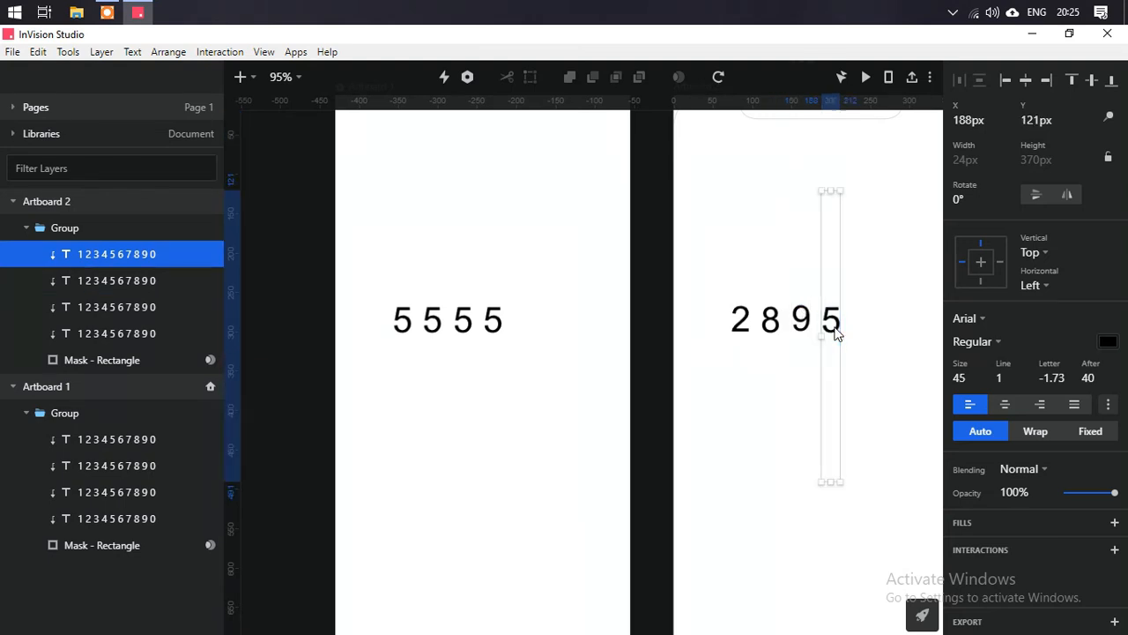
pyautogui.press('Down')
pyautogui.press('Down')
pyautogui.press('Down')
pyautogui.press('Down')
pyautogui.press('Down')
pyautogui.press('Down')
pyautogui.press('Down')
pyautogui.press('Down')
pyautogui.press('Down')
pyautogui.press('Down')
pyautogui.press('Down')
pyautogui.press('Down')
pyautogui.press('Down')
pyautogui.press('Down')
pyautogui.press('Down')
pyautogui.press('Down')
pyautogui.press('Down')
pyautogui.press('Down')
pyautogui.press('Down')
pyautogui.press('Down')
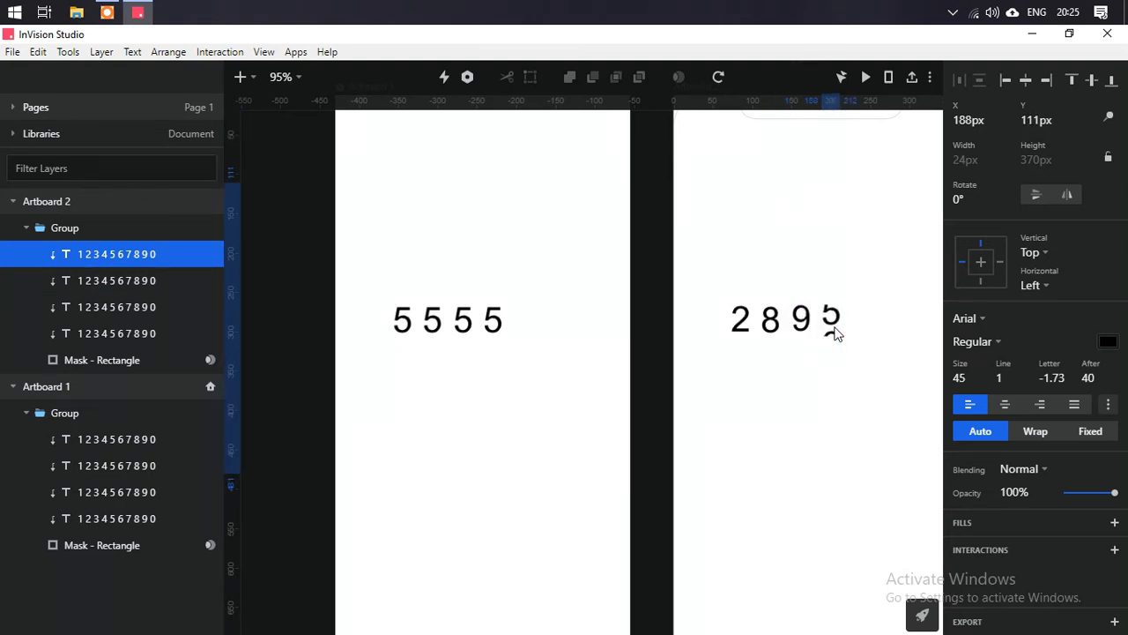
pyautogui.hotkey('shift', 'Down')
pyautogui.hotkey('shift', 'Down')
pyautogui.hotkey('shift', 'Down')
pyautogui.hotkey('shift', 'Down')
pyautogui.hotkey('shift', 'Down')
pyautogui.hotkey('shift', 'Down')
pyautogui.hotkey('shift', 'Down')
pyautogui.hotkey('shift', 'Down')
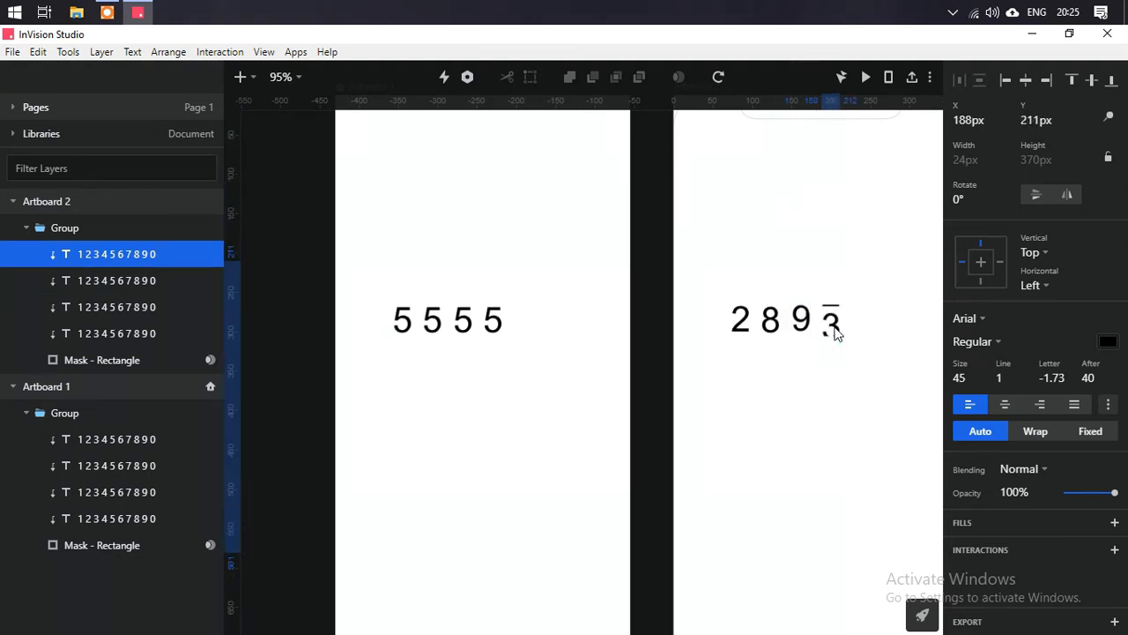
pyautogui.press('Down')
pyautogui.press('Down')
pyautogui.press('Down')
pyautogui.press('Down')
pyautogui.press('Down')
pyautogui.hotkey('shift', 'Down')
pyautogui.hotkey('shift', 'Down')
pyautogui.hotkey('shift', 'Down')
pyautogui.hotkey('shift', 'Down')
pyautogui.hotkey('shift', 'Down')
pyautogui.hotkey('shift', 'Down')
pyautogui.hotkey('shift', 'Up')
pyautogui.press('Down')
pyautogui.press('Down')
pyautogui.press('Down')
pyautogui.press('Down')
pyautogui.press('Down')
pyautogui.press('Down')
pyautogui.press('Down')
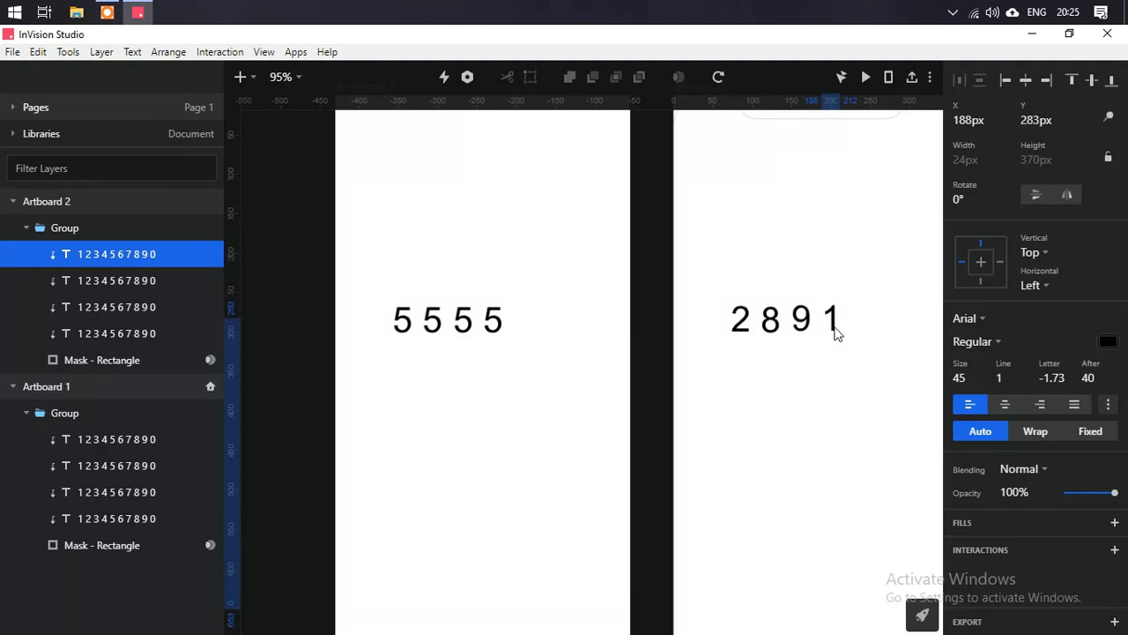
# - Link Artboard 1 to Artboard 2 with an interaction triggered by a Timer
pyautogui.scroll(-3, 635, 310)
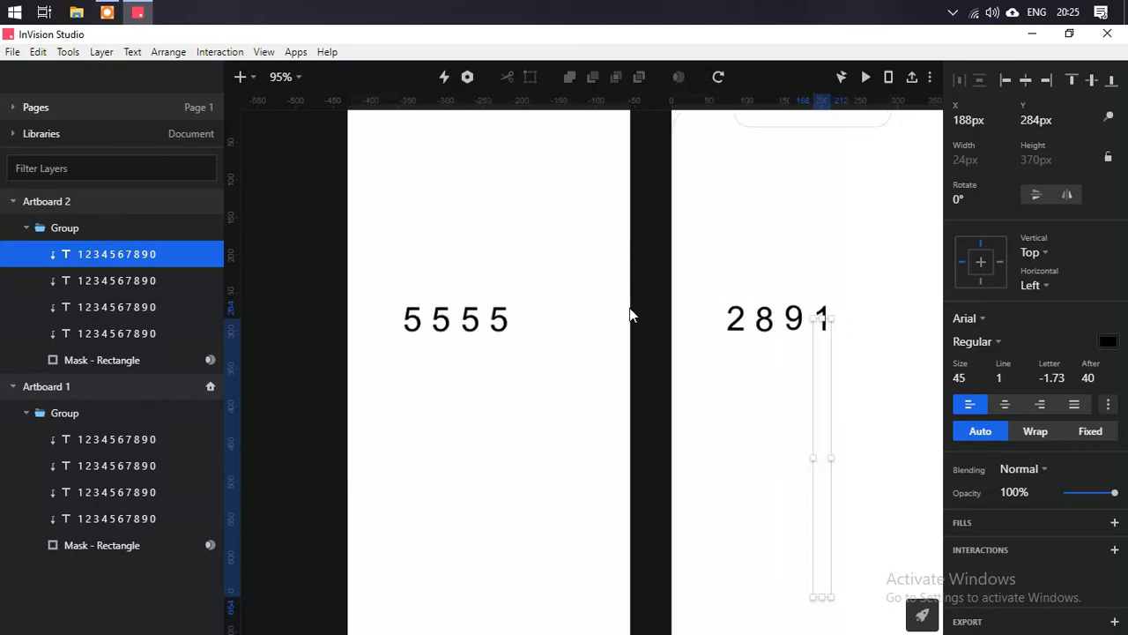
pyautogui.click(442, 149)
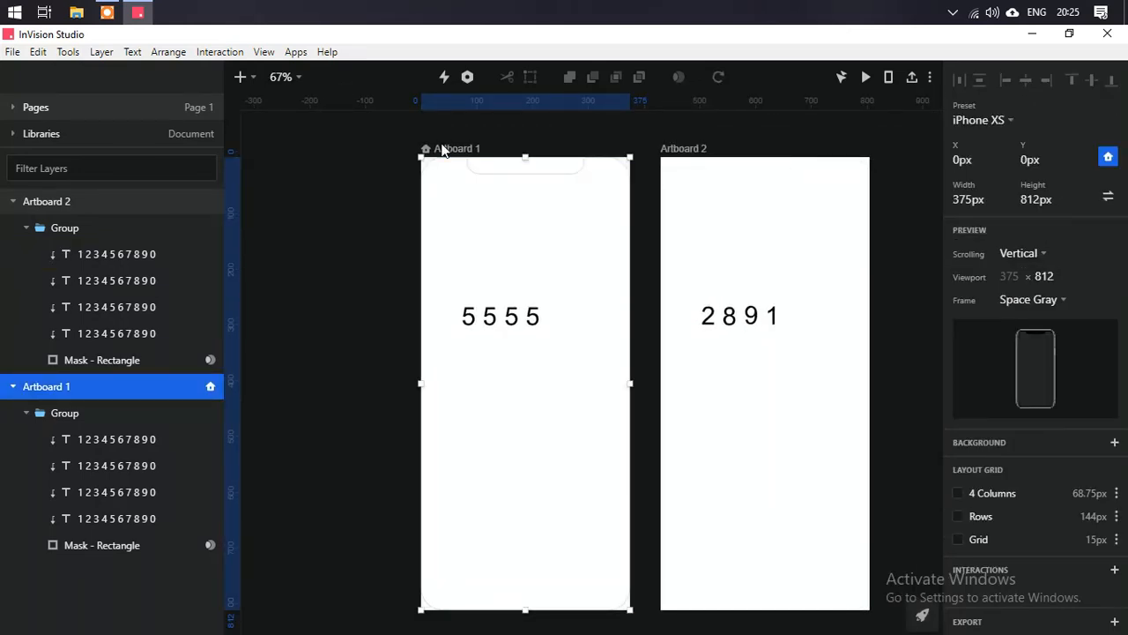
pyautogui.press('c')
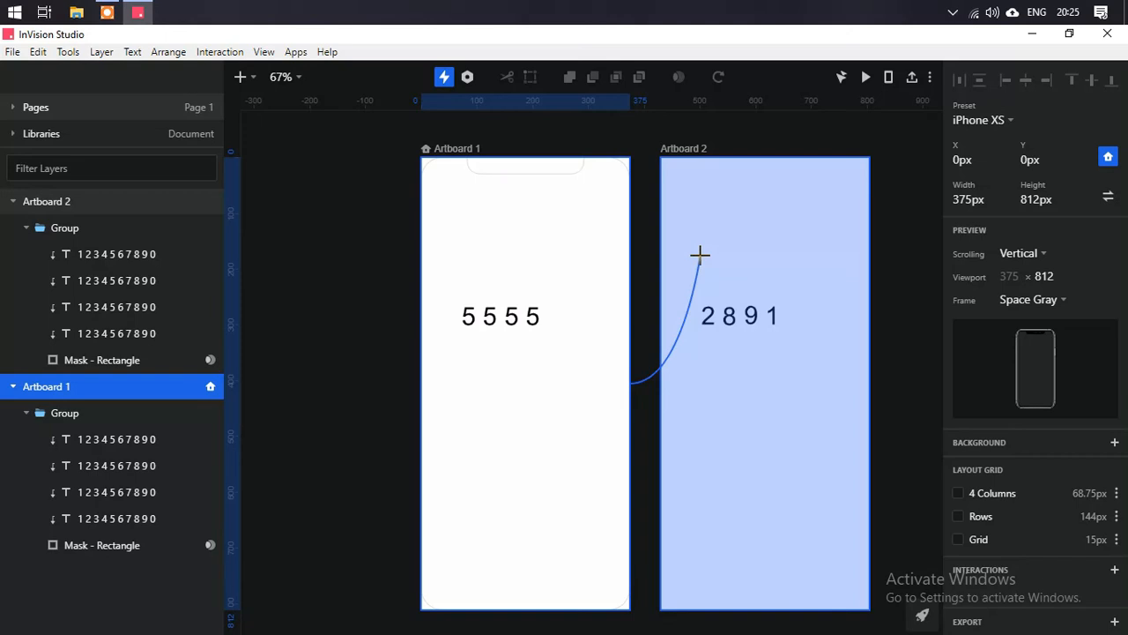
pyautogui.click(699, 258)
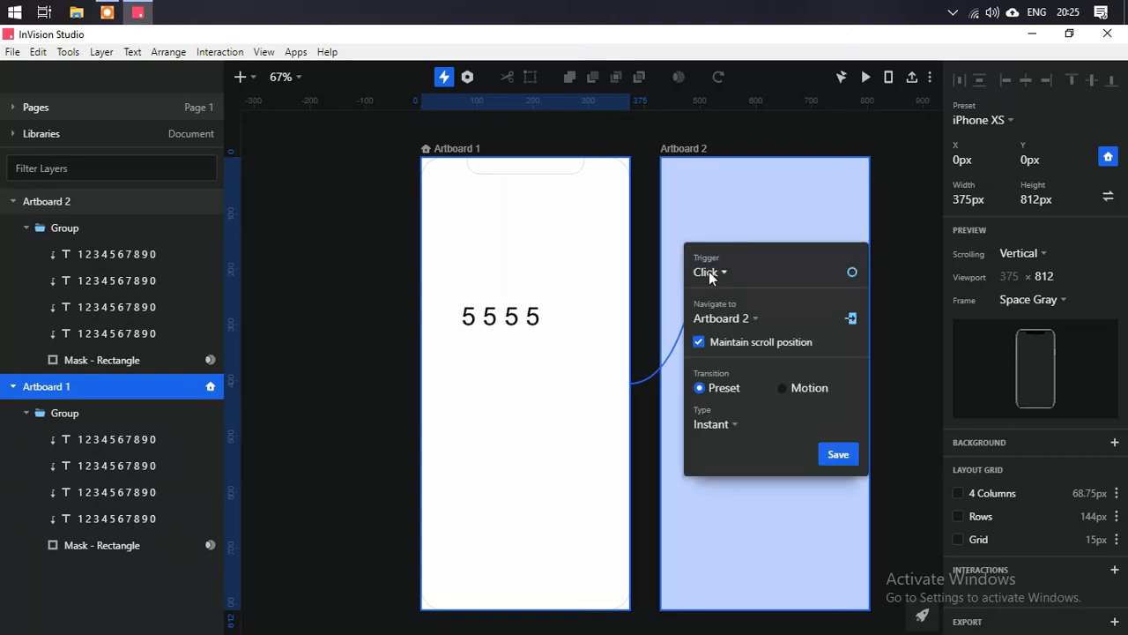
pyautogui.click(709, 273)
pyautogui.click(833, 280)
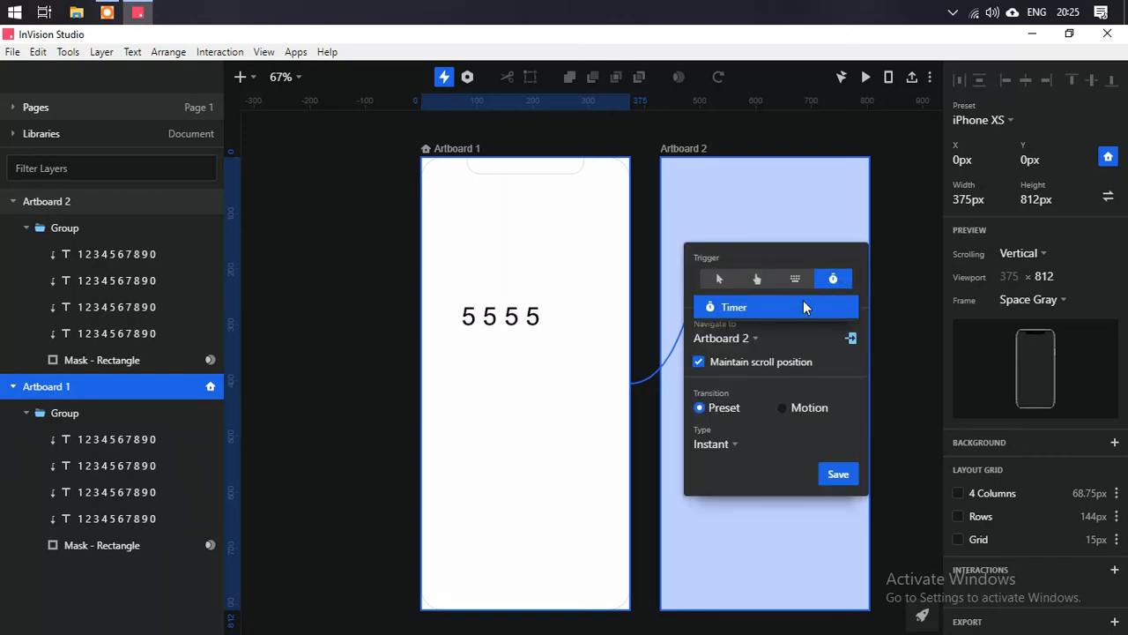
pyautogui.click(809, 306)
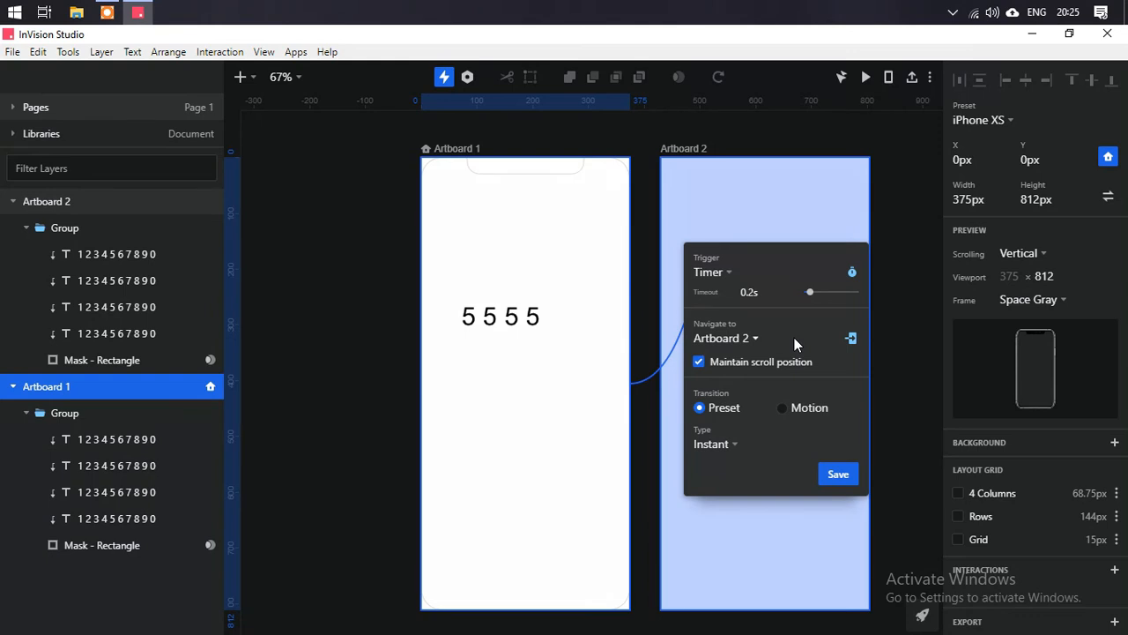
# - Switch the interaction's transition to Motion with a 0.8 s duration and save it
pyautogui.click(784, 408)
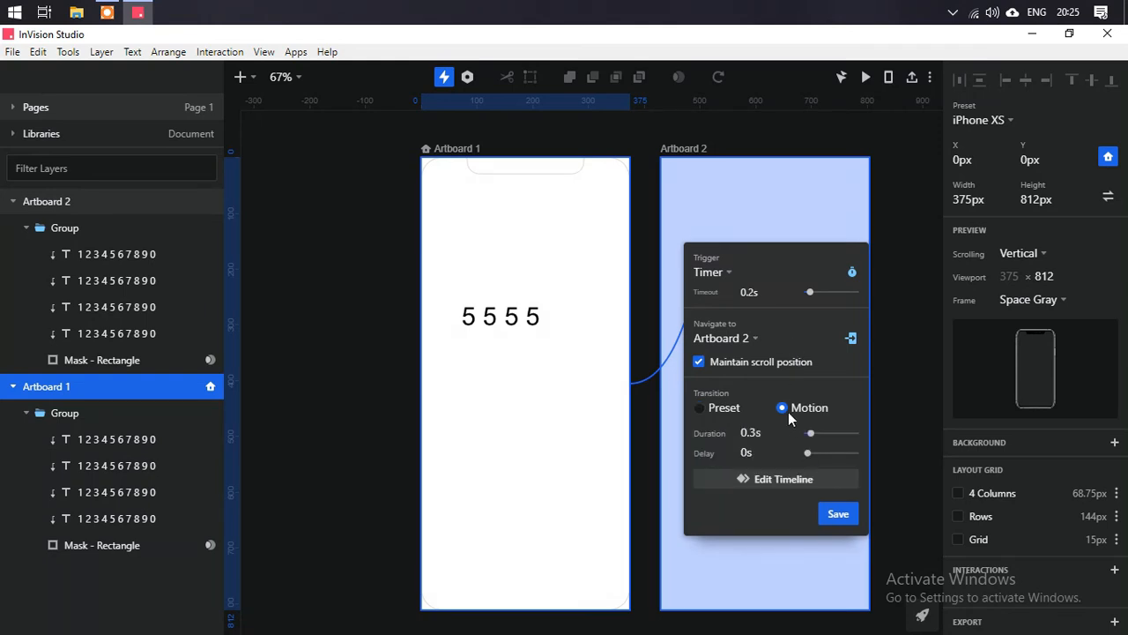
pyautogui.click(779, 437)
pyautogui.click(833, 518)
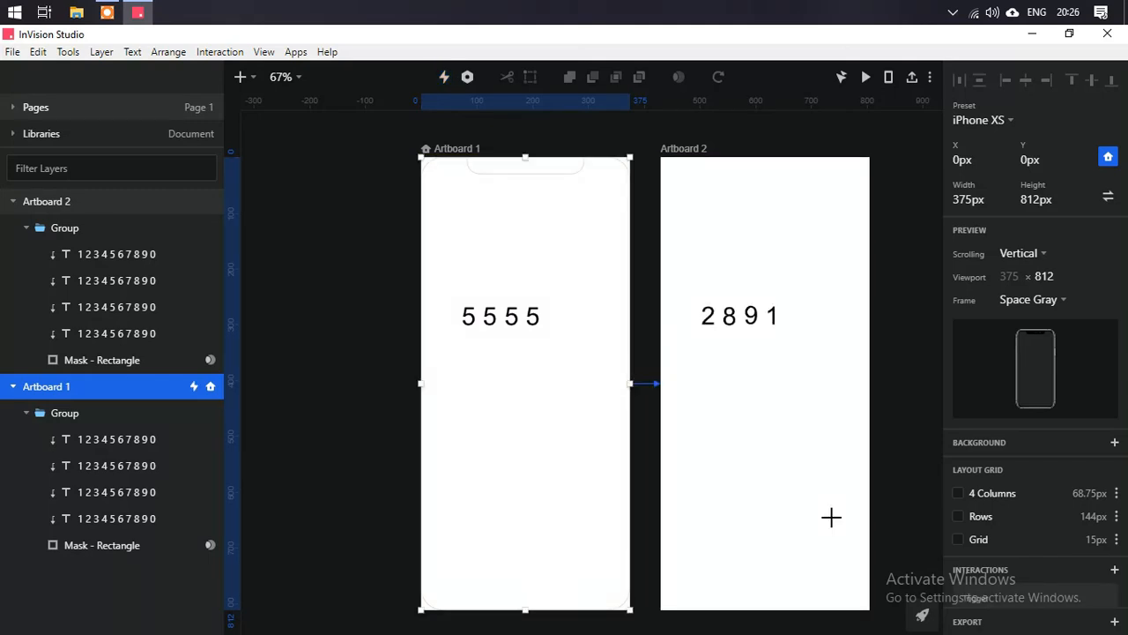
# - Preview the prototype and close the preview window
pyautogui.click(861, 84)
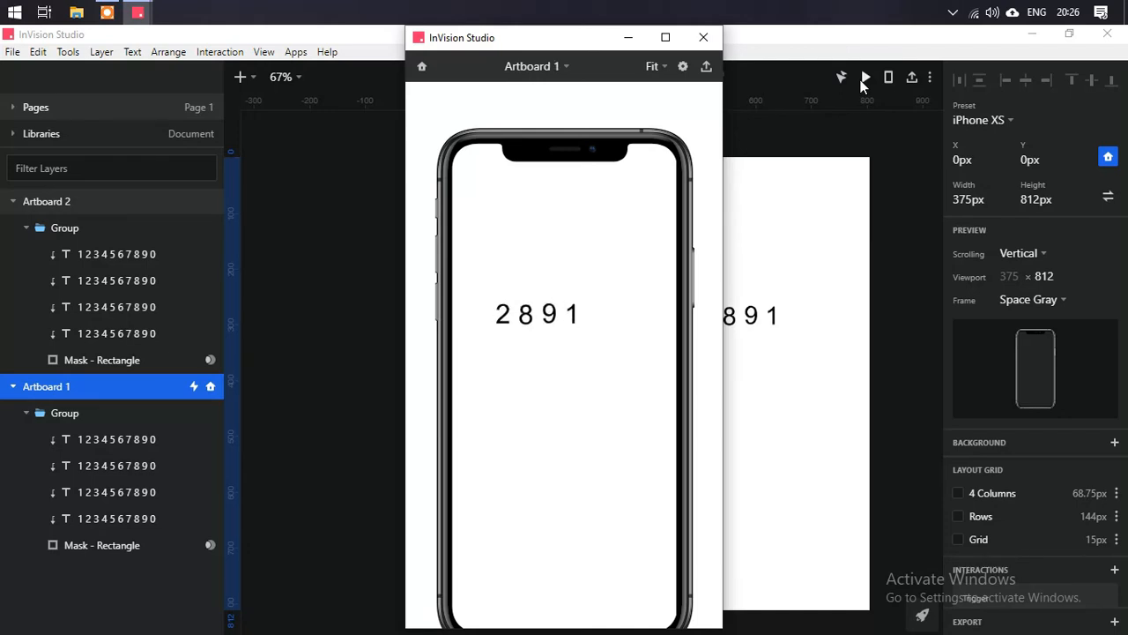
pyautogui.click(704, 37)
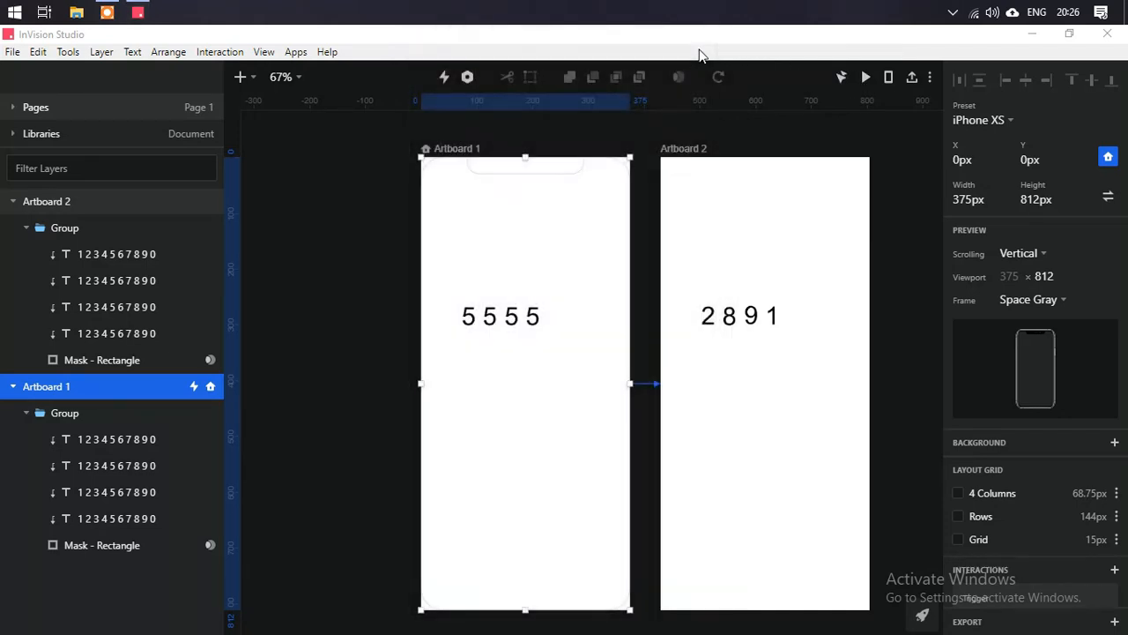
# - Open the timeline editor for the Artboard 1 to Artboard 2 interaction
pyautogui.click(470, 322)
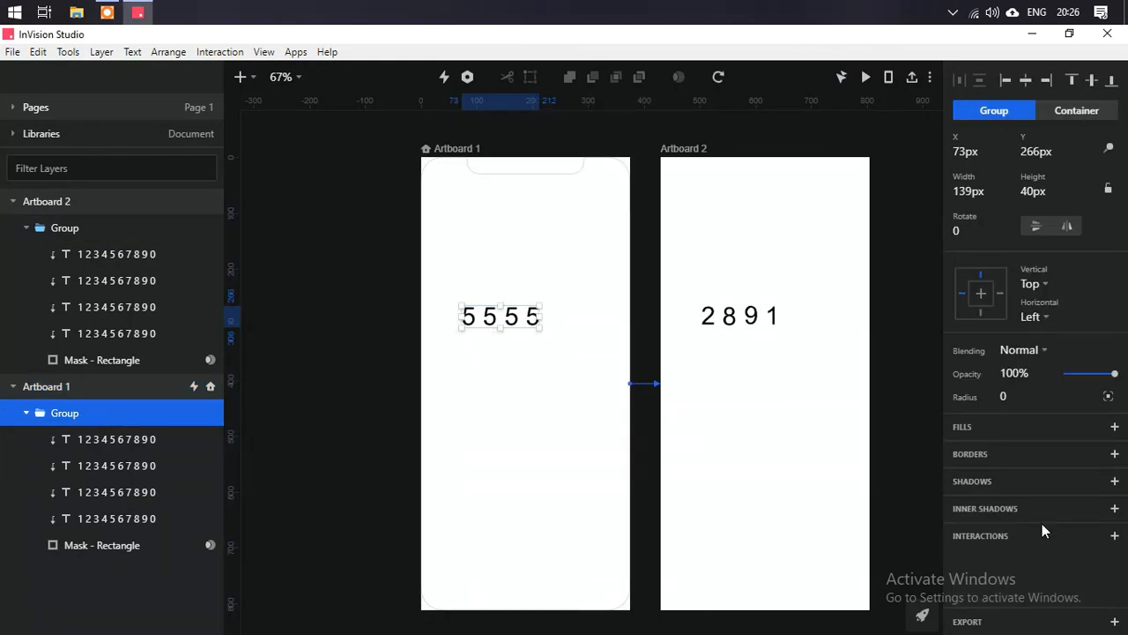
pyautogui.click(431, 150)
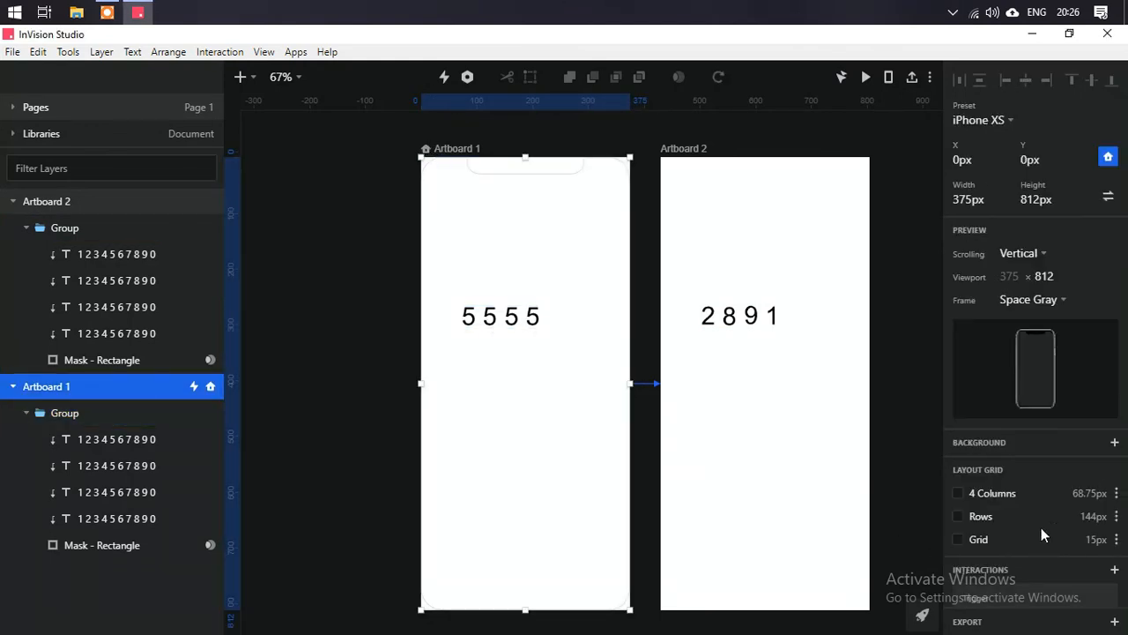
pyautogui.scroll(-3, 1049, 520)
pyautogui.click(1013, 581)
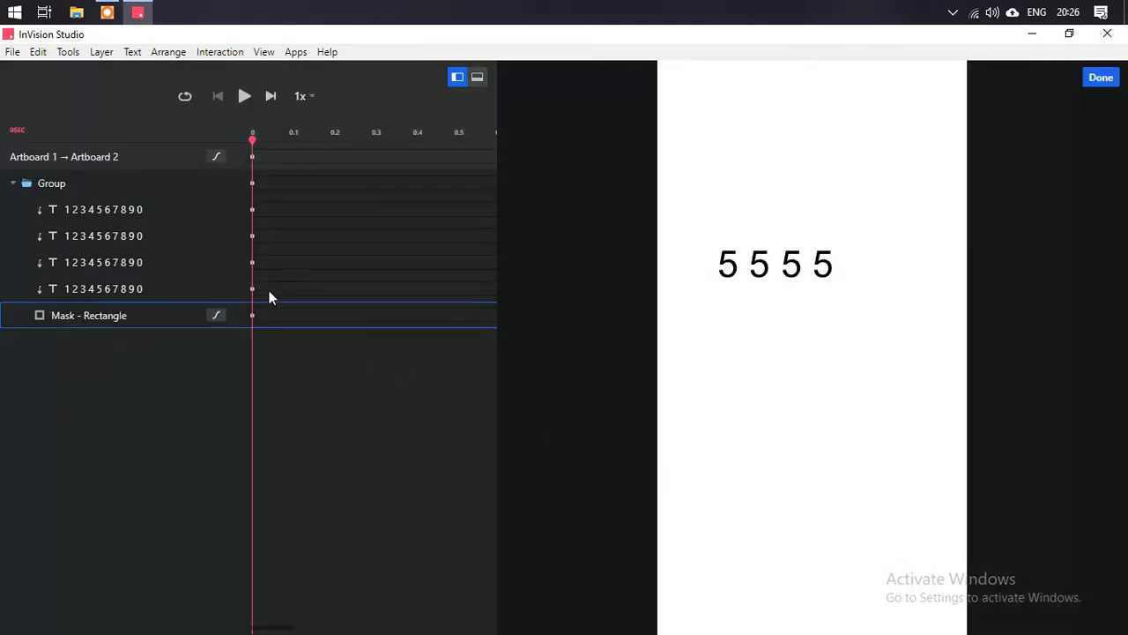
# - Stagger the start times of the second, third and fourth digit columns in the timeline, the last to 0.14 s
pyautogui.click(273, 214)
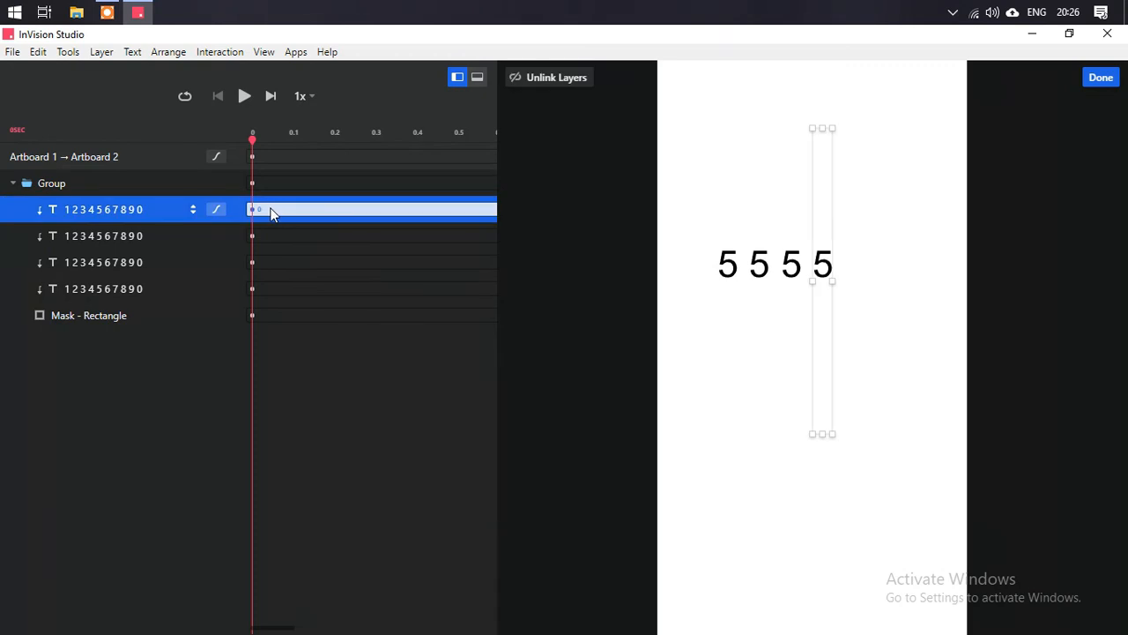
pyautogui.click(256, 235)
pyautogui.moveTo(259, 236); pyautogui.dragTo(296, 241)
pyautogui.click(265, 265)
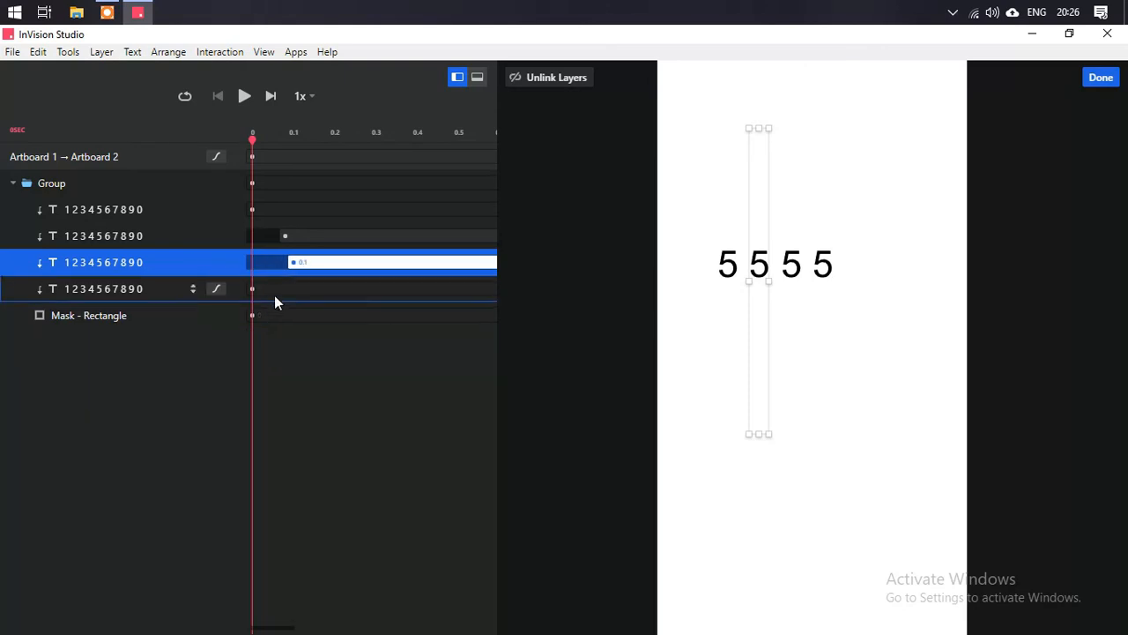
pyautogui.moveTo(271, 288); pyautogui.dragTo(329, 288)
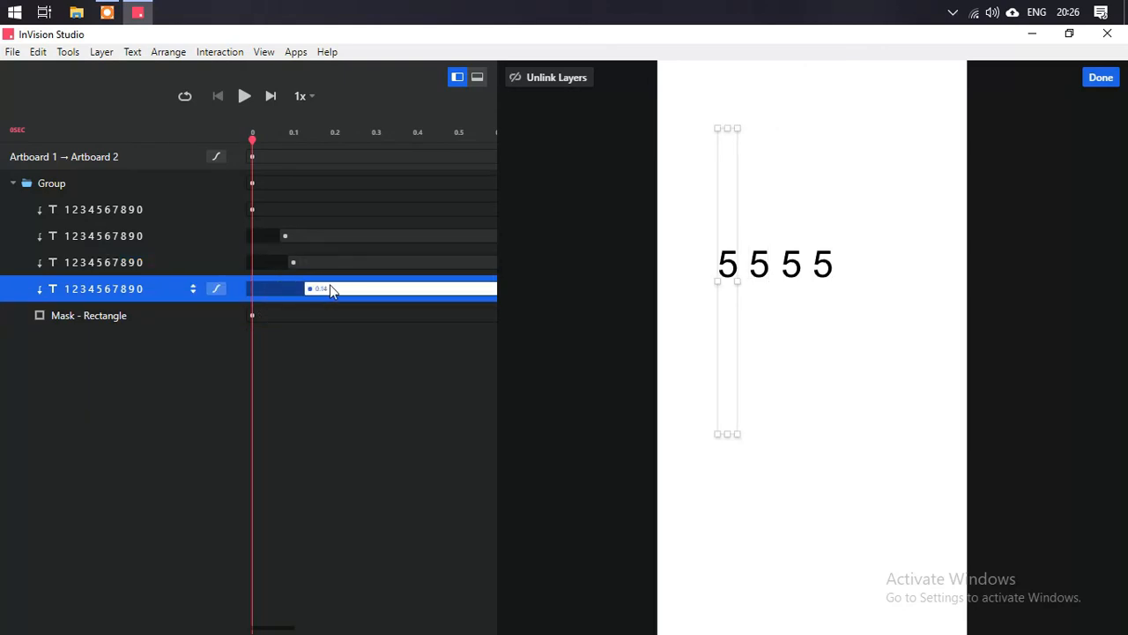
# - Play back the staggered animation, close the timeline editor and preview the prototype
pyautogui.click(244, 99)
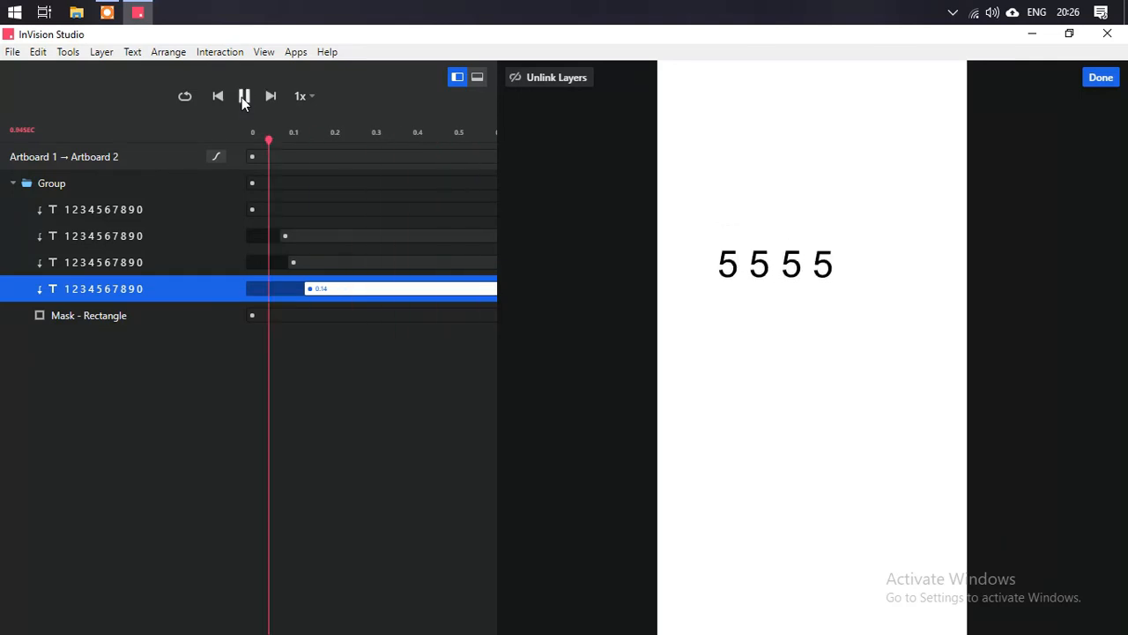
pyautogui.click(1102, 79)
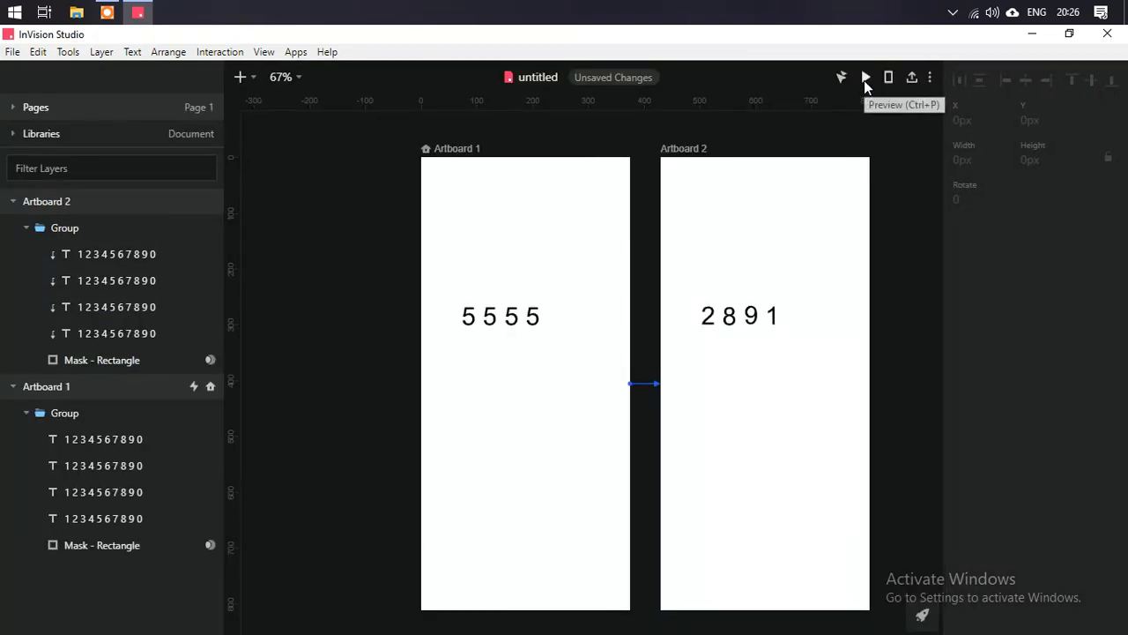
pyautogui.click(864, 80)
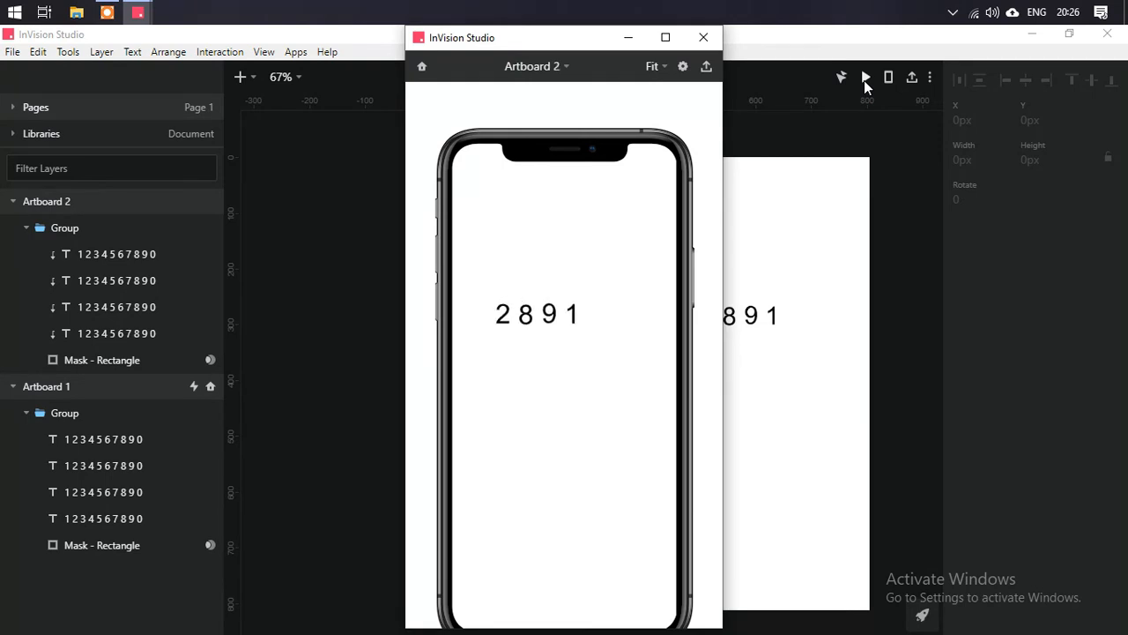